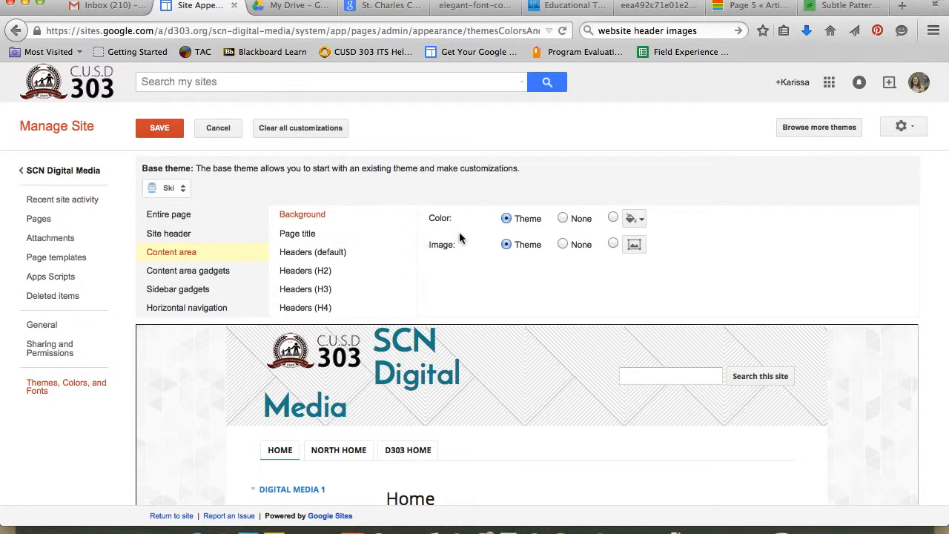
# Set the content area's background color to white.
pyautogui.click(634, 218)
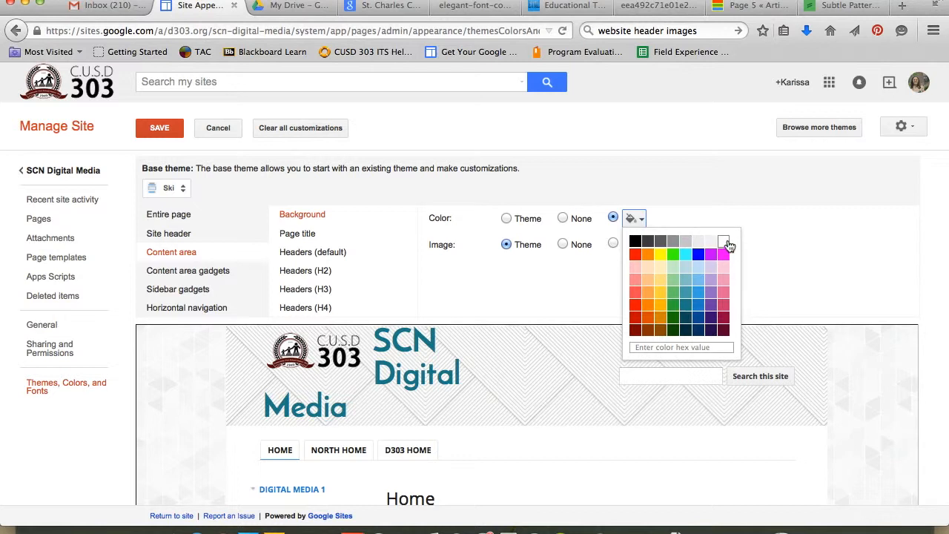
pyautogui.click(726, 244)
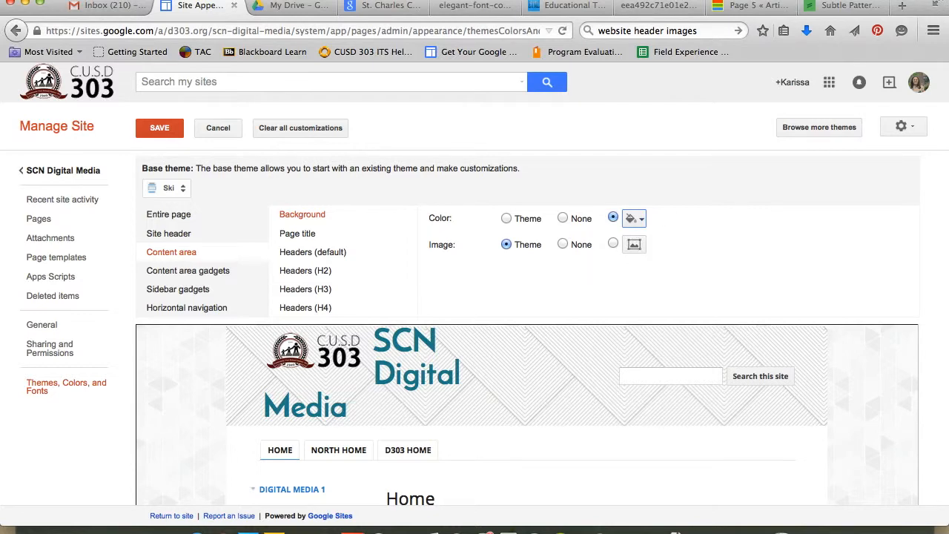
# Preview the Paper Fibers pattern on the Subtle Patterns site, then return to the site's theme settings.
pyautogui.click(832, 6)
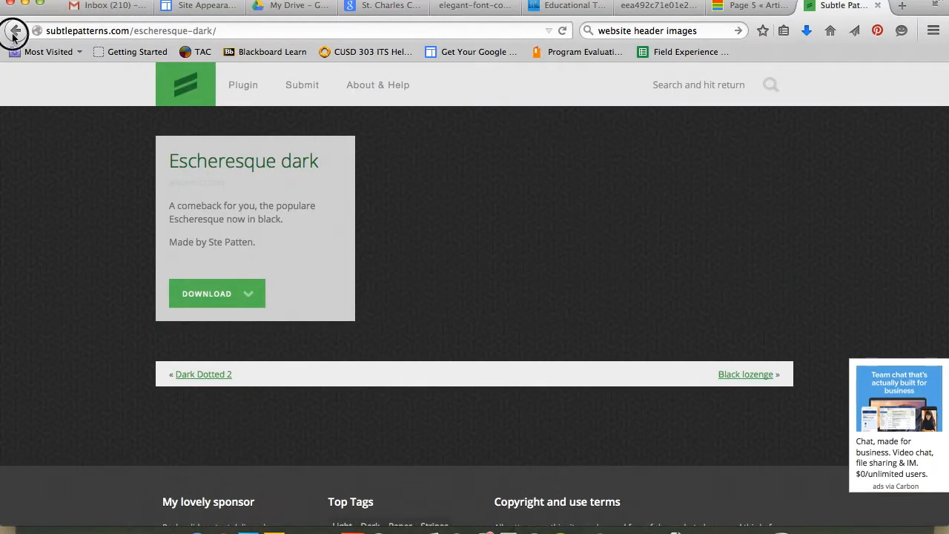
pyautogui.click(14, 33)
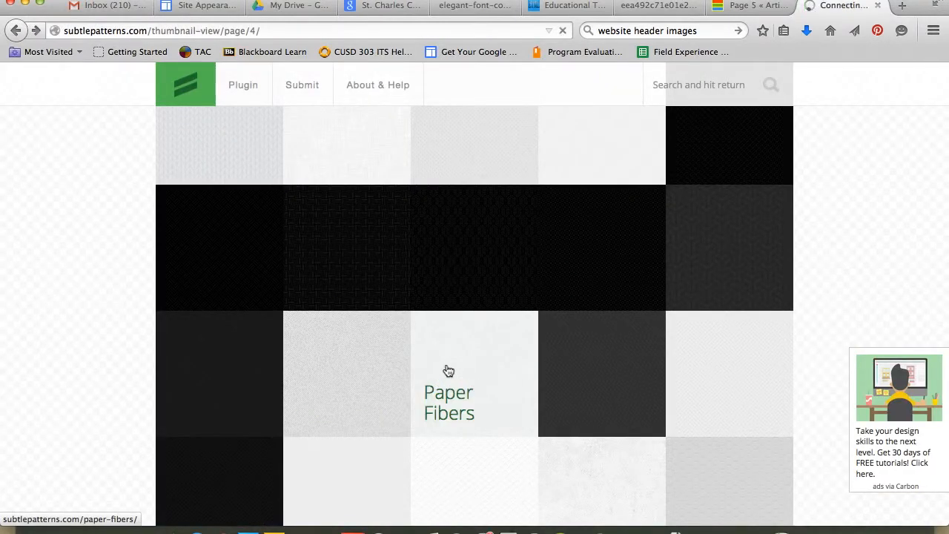
pyautogui.click(504, 387)
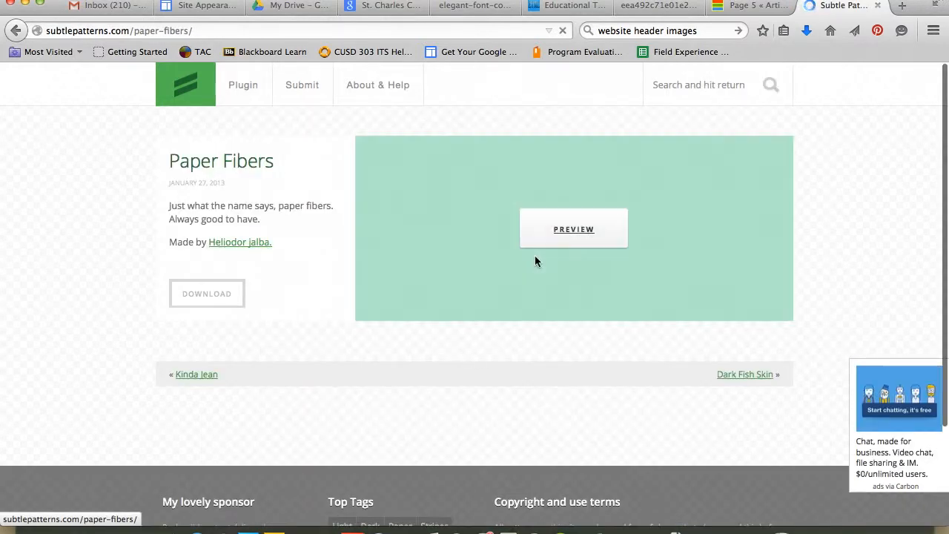
pyautogui.click(568, 241)
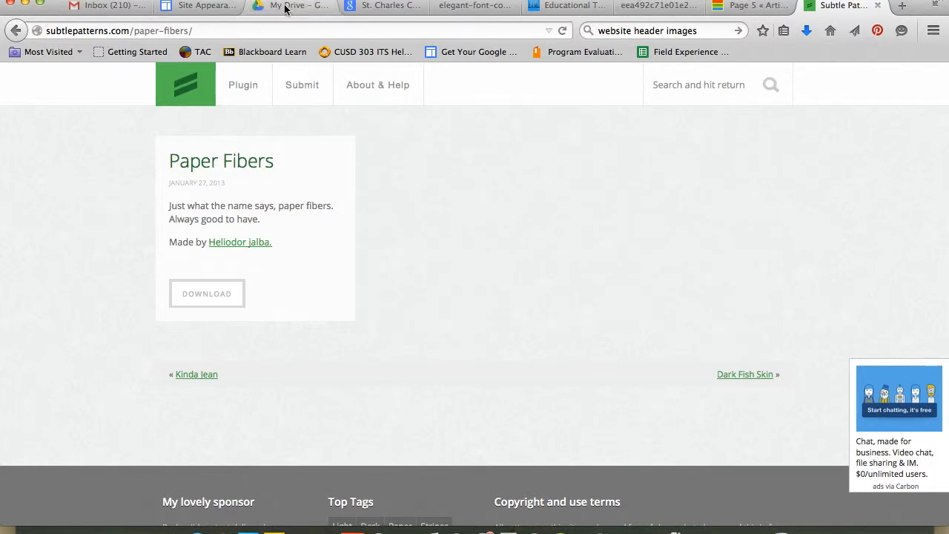
pyautogui.click(202, 6)
pyautogui.scroll(-1, 342, 354)
pyautogui.scroll(1, 297, 326)
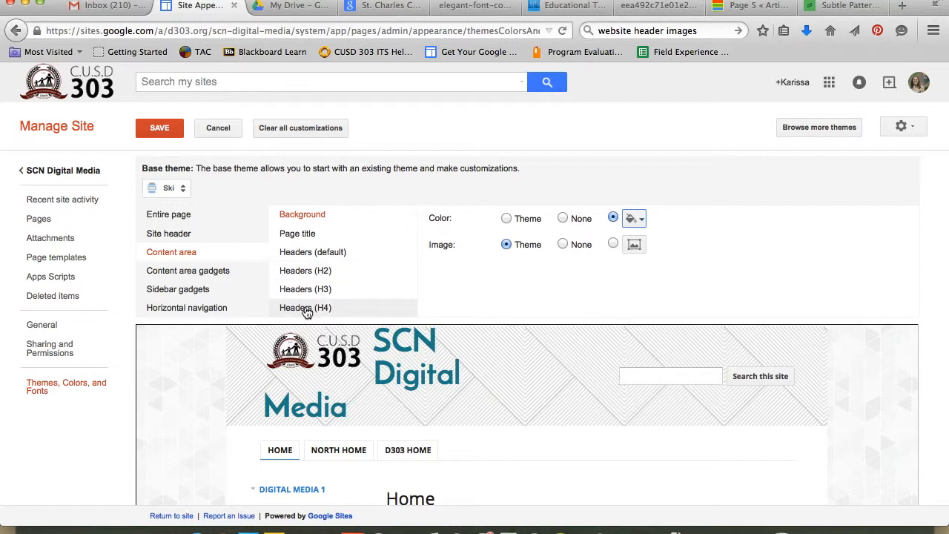
# Set the font of the content area's page title to Josefin Sans.
pyautogui.click(307, 236)
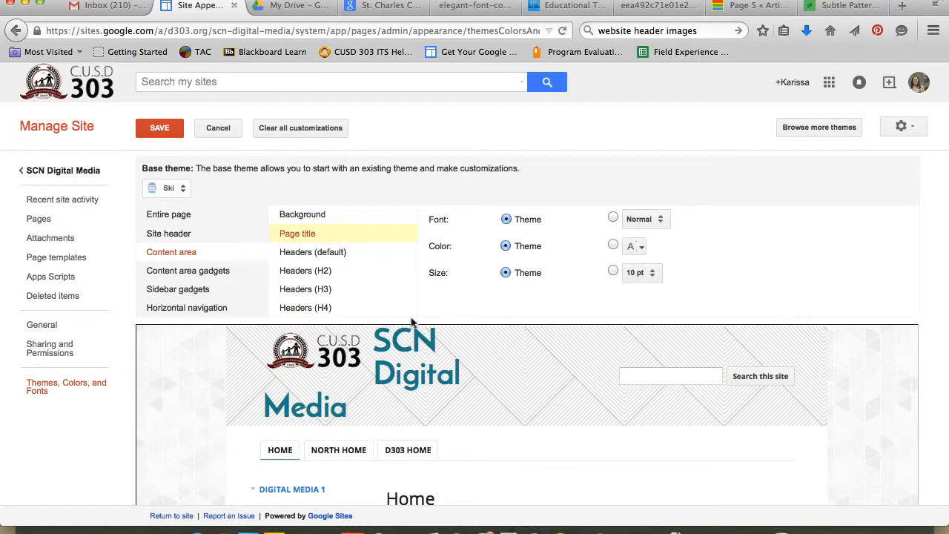
pyautogui.click(657, 218)
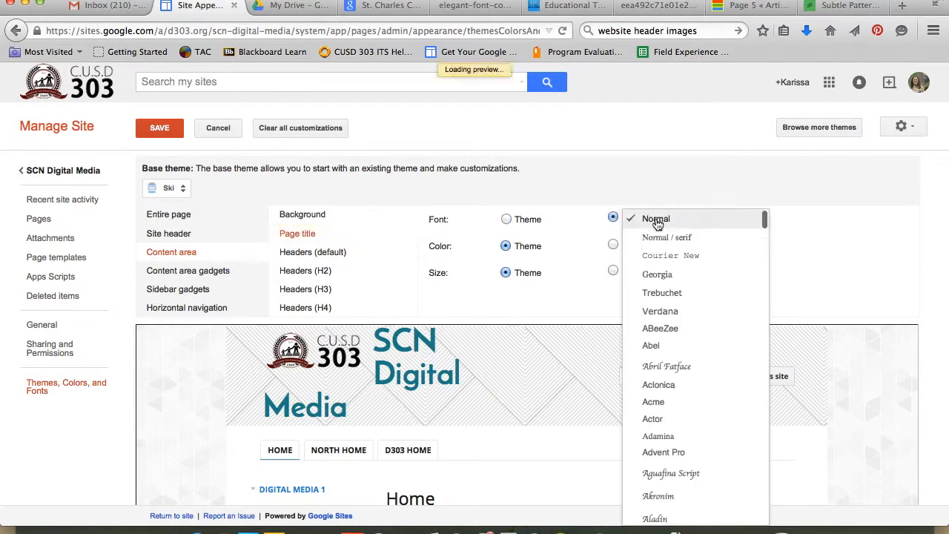
pyautogui.scroll(-6, 691, 341)
pyautogui.scroll(-20, 692, 342)
pyautogui.scroll(-15, 692, 344)
pyautogui.scroll(16, 693, 344)
pyautogui.scroll(20, 693, 344)
pyautogui.scroll(15, 693, 344)
pyautogui.scroll(15, 693, 344)
pyautogui.scroll(-10, 693, 344)
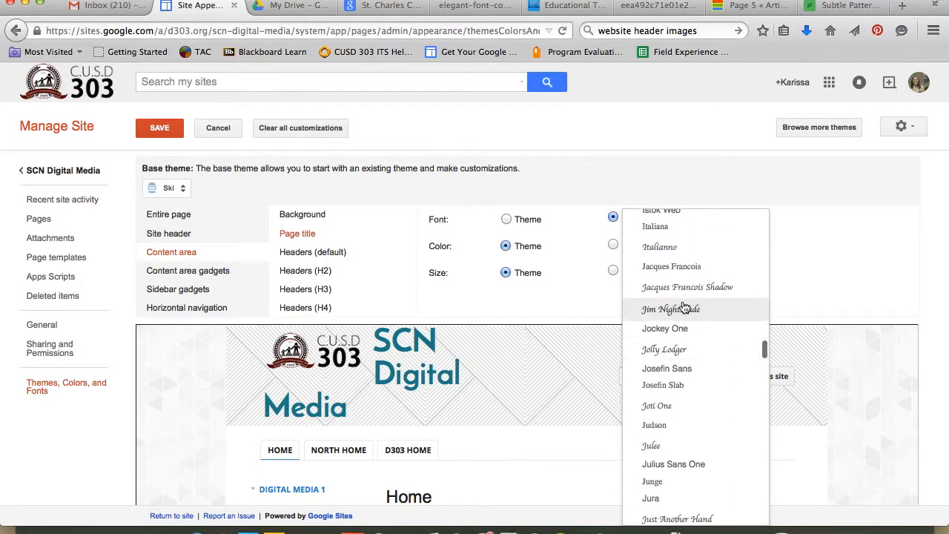
pyautogui.click(694, 370)
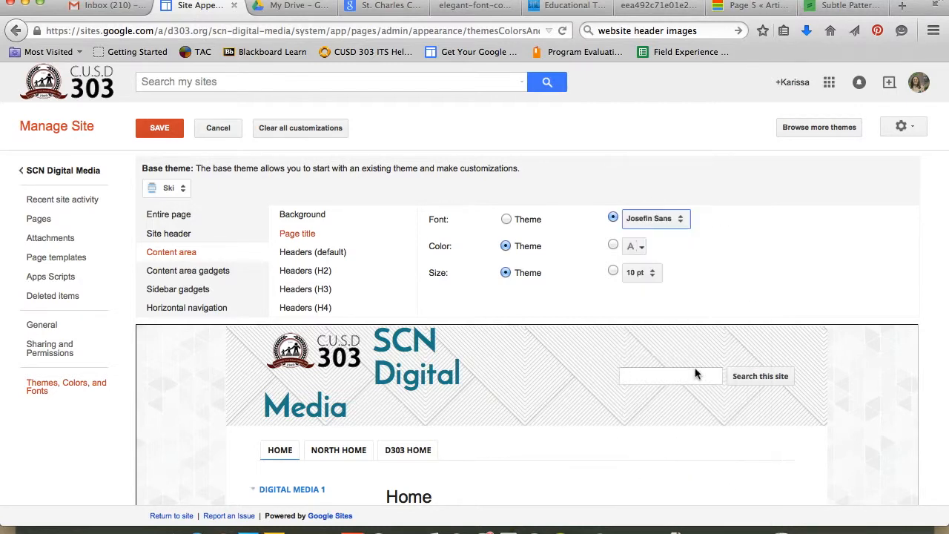
# Set the page title's size to 24 pt and its color to purple.
pyautogui.scroll(-2, 437, 408)
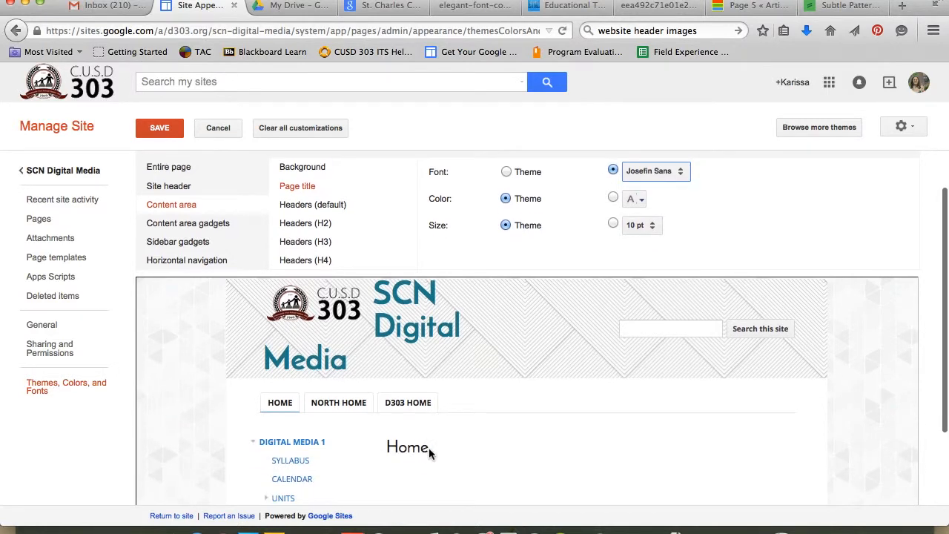
pyautogui.click(656, 229)
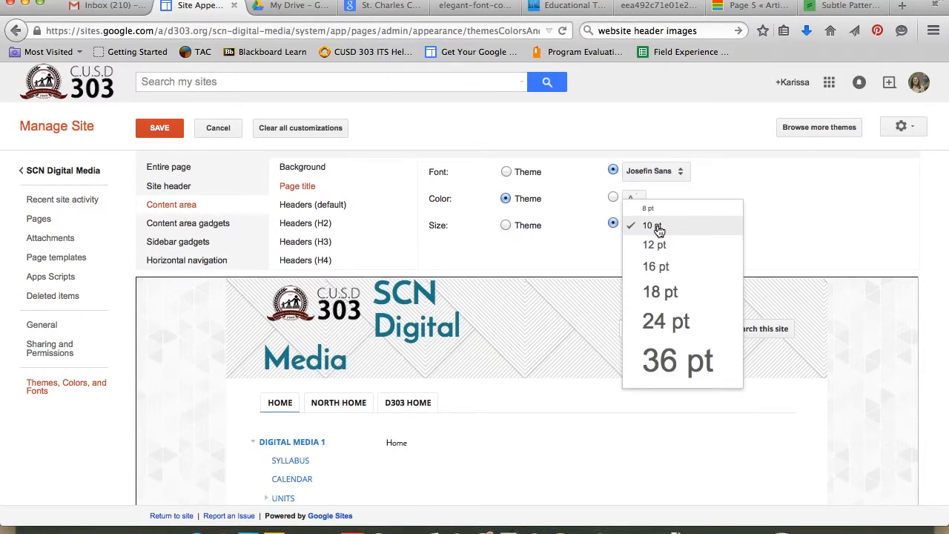
pyautogui.click(660, 246)
pyautogui.click(659, 228)
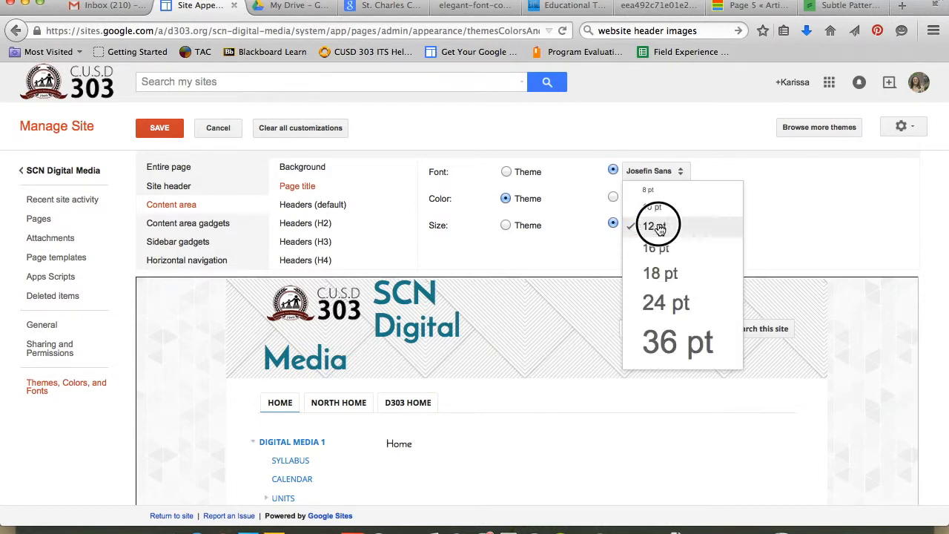
pyautogui.click(661, 299)
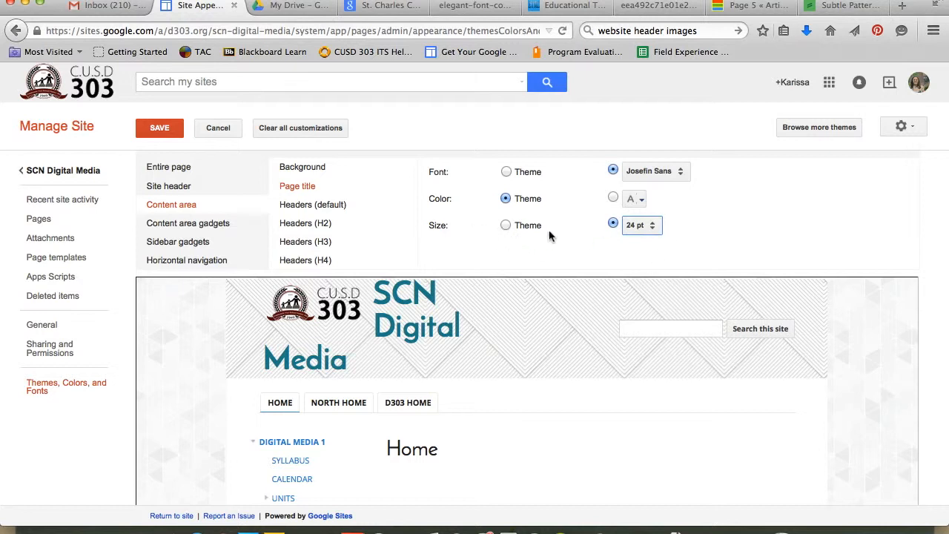
pyautogui.click(634, 199)
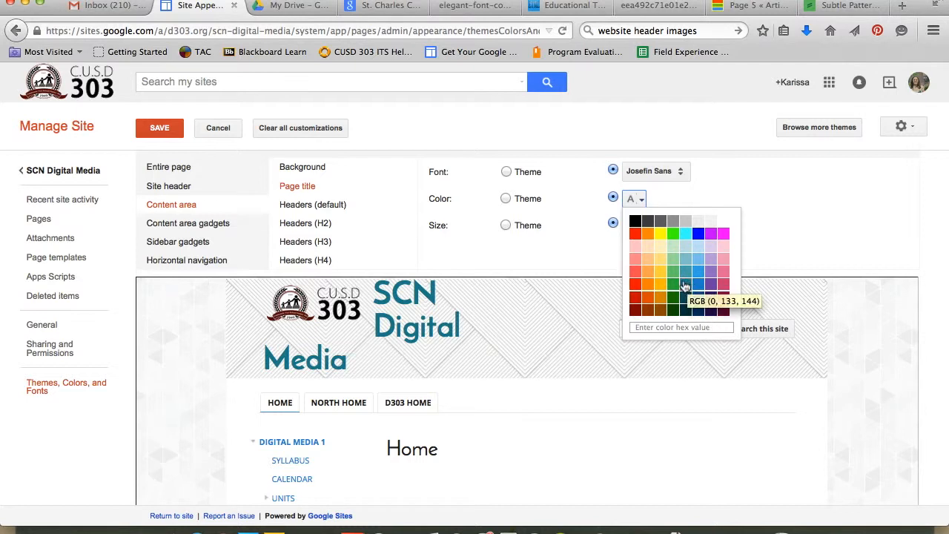
pyautogui.click(711, 284)
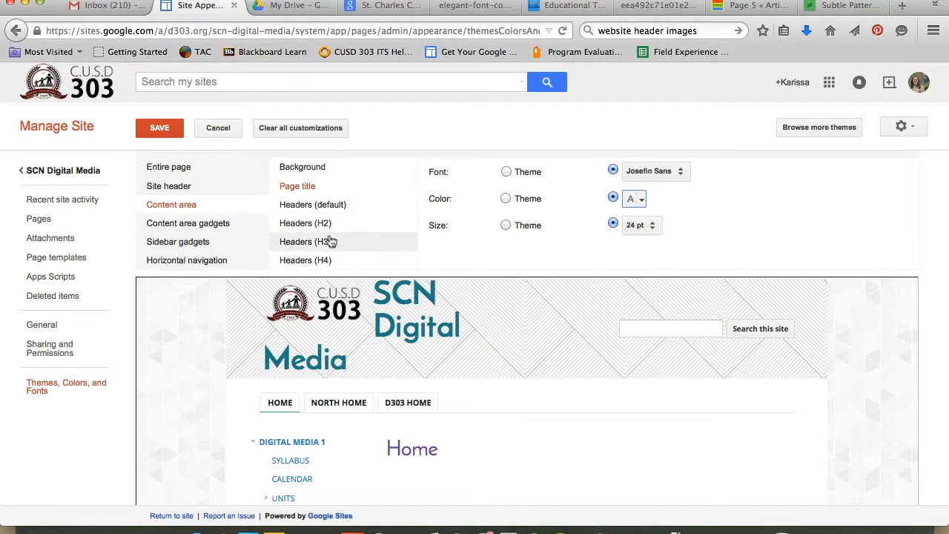
# Set the font of the content area's text to Merriweather.
pyautogui.scroll(-1, 331, 243)
pyautogui.click(315, 261)
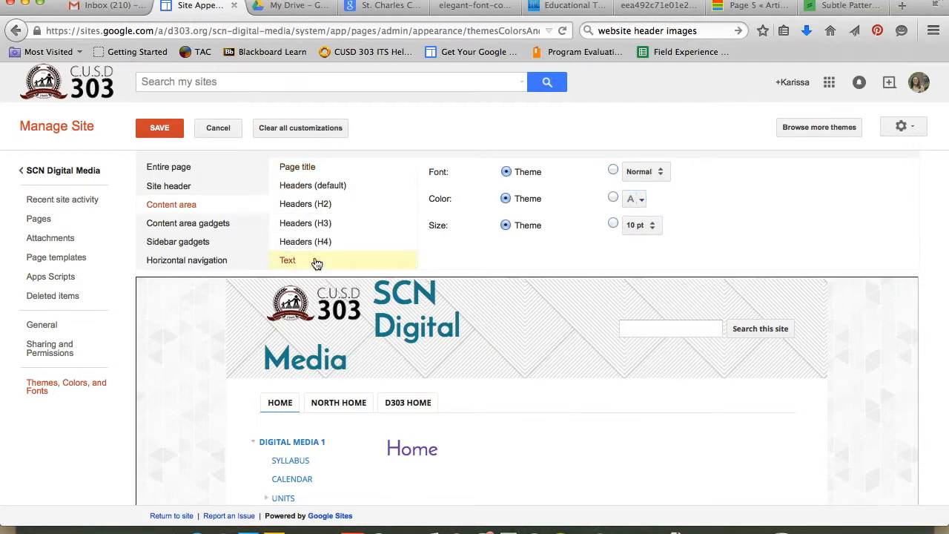
pyautogui.click(655, 174)
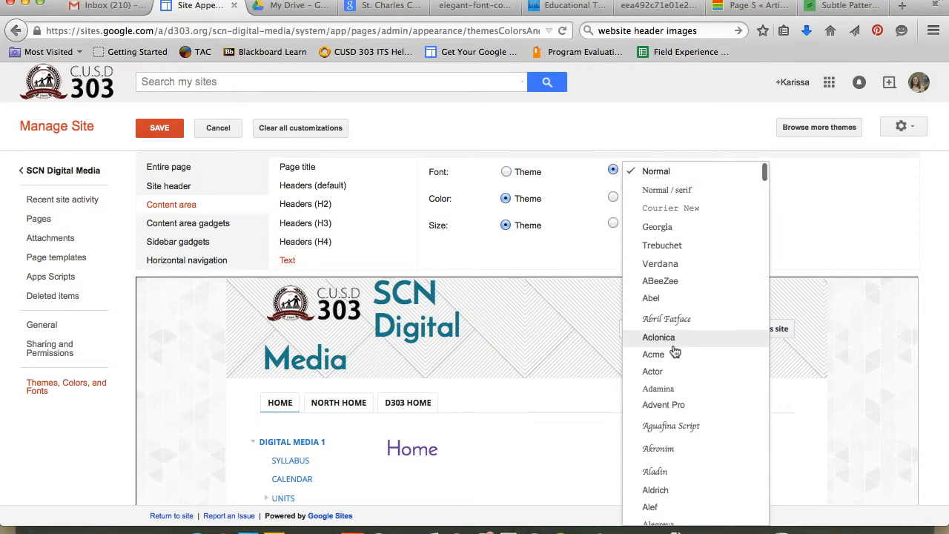
pyautogui.scroll(-20, 675, 352)
pyautogui.scroll(-20, 675, 352)
pyautogui.scroll(-10, 675, 352)
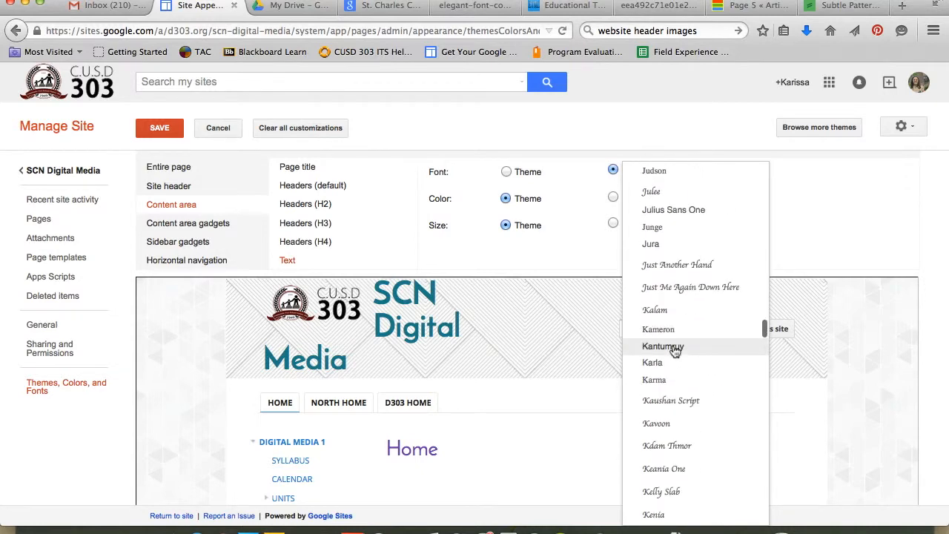
pyautogui.scroll(-15, 675, 352)
pyautogui.scroll(-15, 675, 352)
pyautogui.scroll(-5, 675, 352)
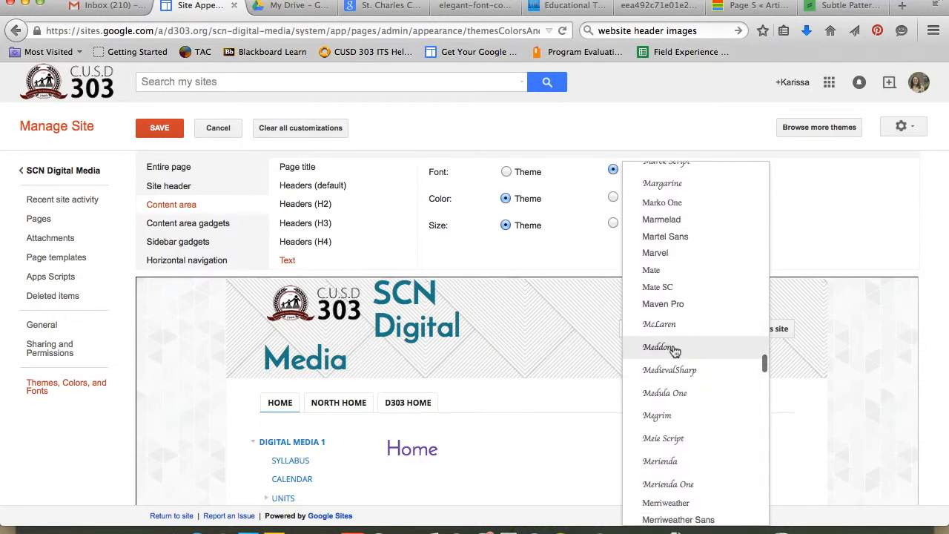
pyautogui.scroll(-2, 675, 352)
pyautogui.click(678, 424)
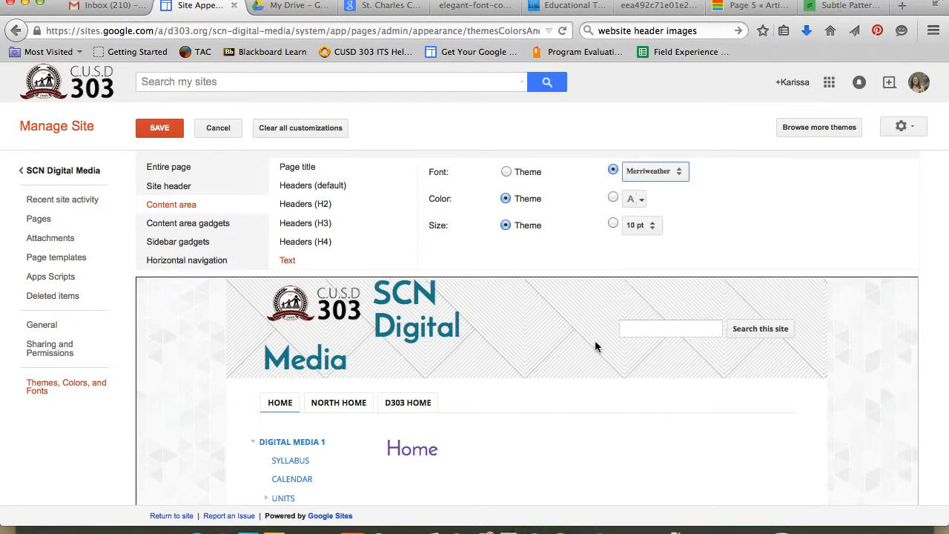
# Set the size of the content area's text to 12 pt.
pyautogui.click(644, 227)
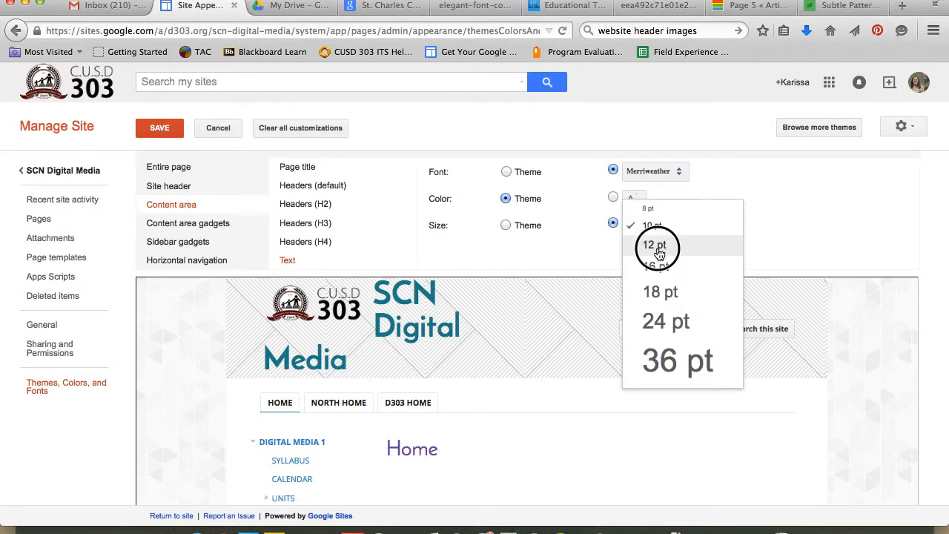
pyautogui.click(657, 250)
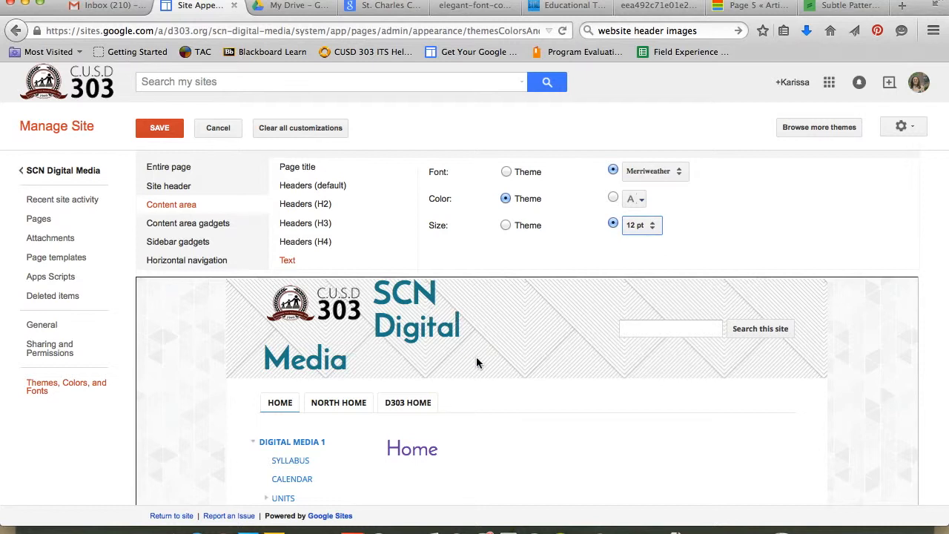
pyautogui.scroll(-2, 474, 356)
pyautogui.scroll(3, 483, 366)
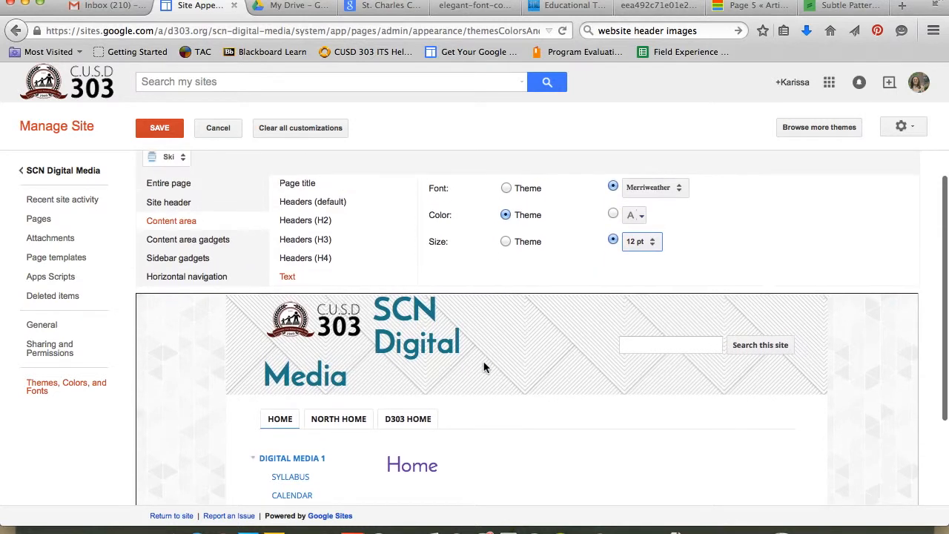
# Set the font of the sidebar gadgets' text to Josefin Sans and check it in the site preview.
pyautogui.click(192, 264)
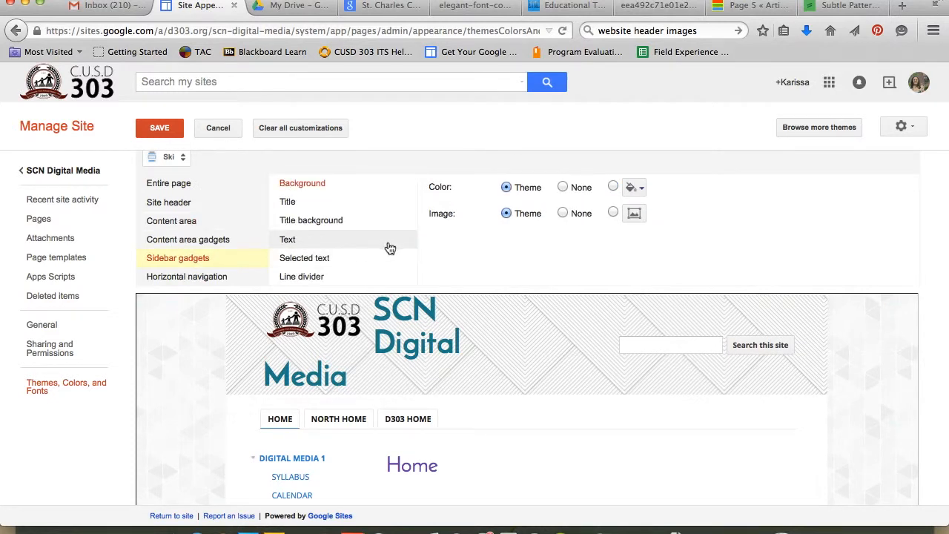
pyautogui.scroll(-2, 292, 421)
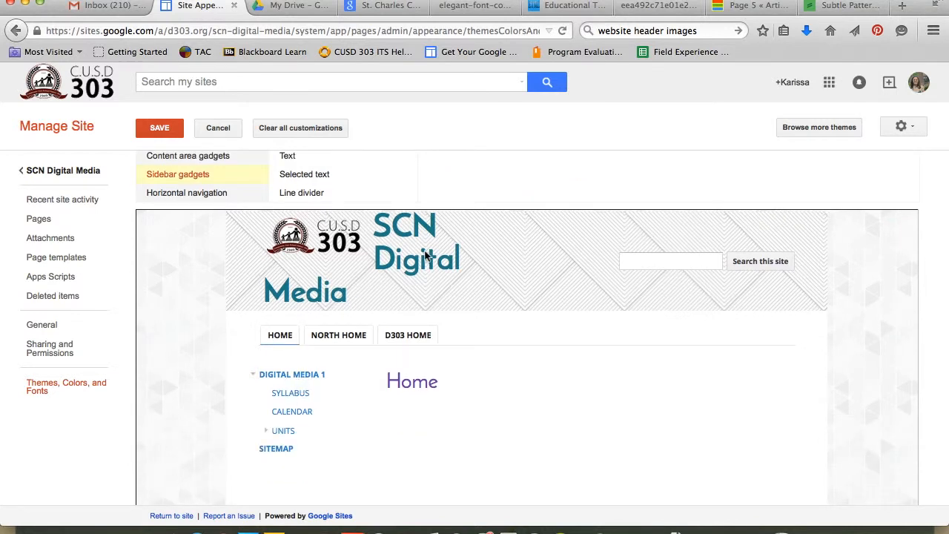
pyautogui.scroll(3, 398, 308)
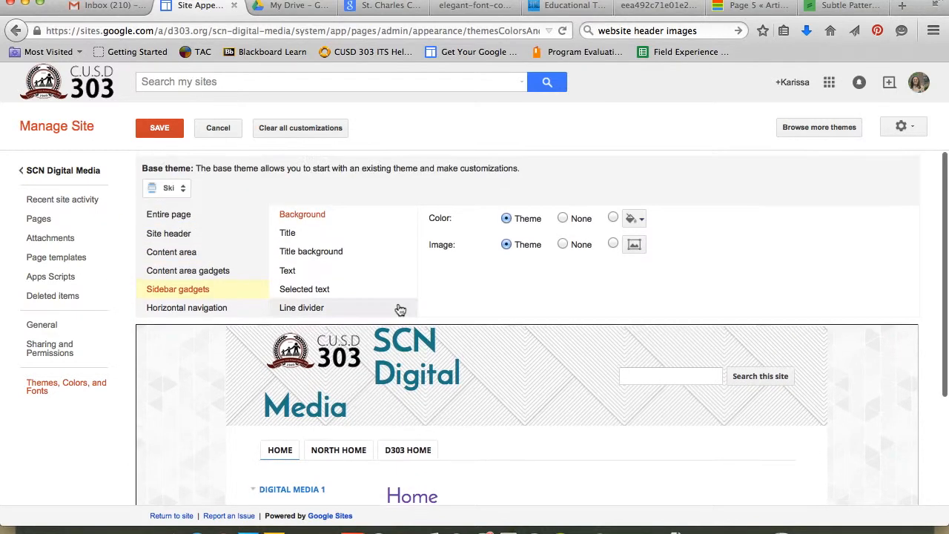
pyautogui.click(311, 237)
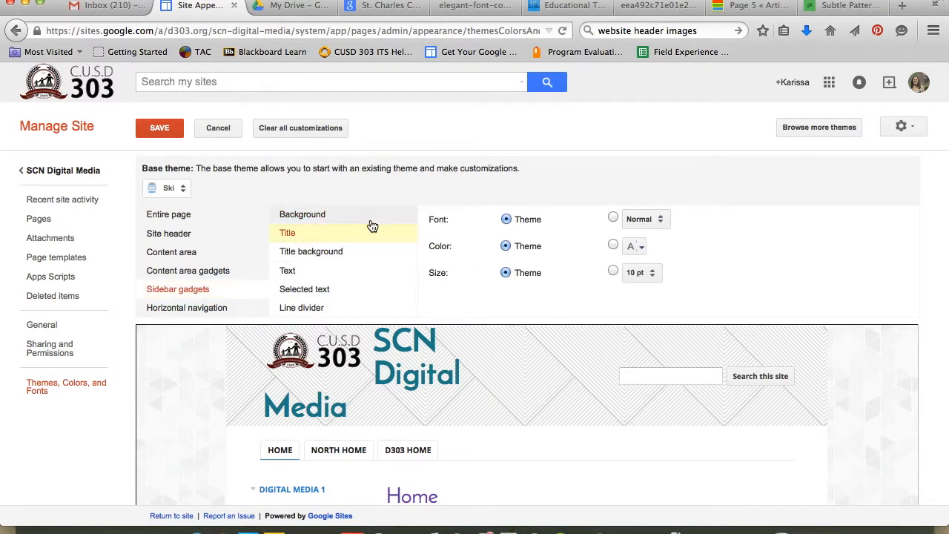
pyautogui.click(389, 271)
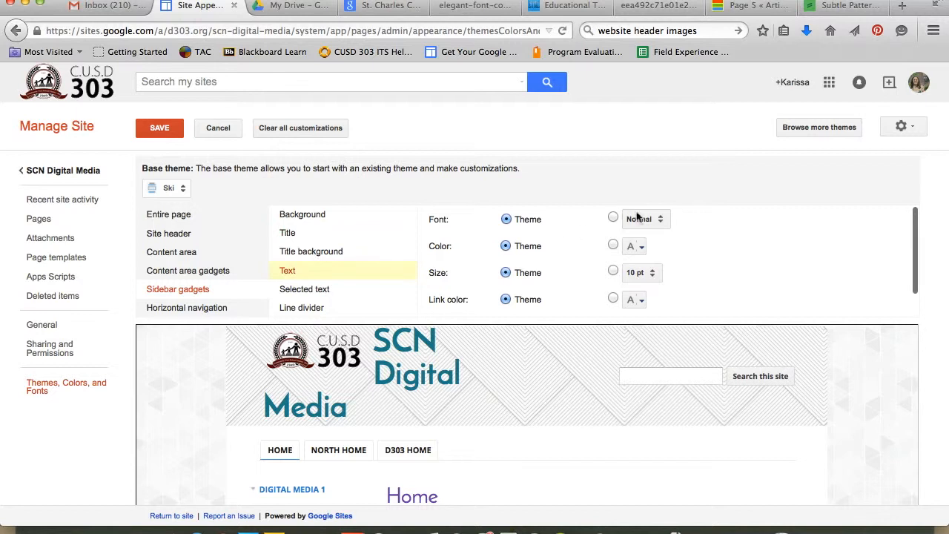
pyautogui.scroll(-2, 556, 252)
pyautogui.scroll(2, 463, 278)
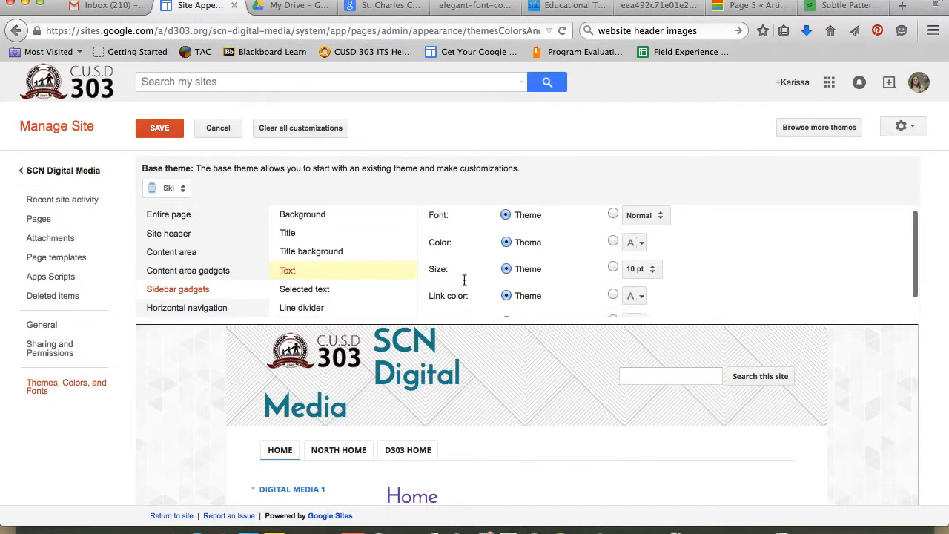
pyautogui.click(660, 219)
pyautogui.scroll(-15, 704, 296)
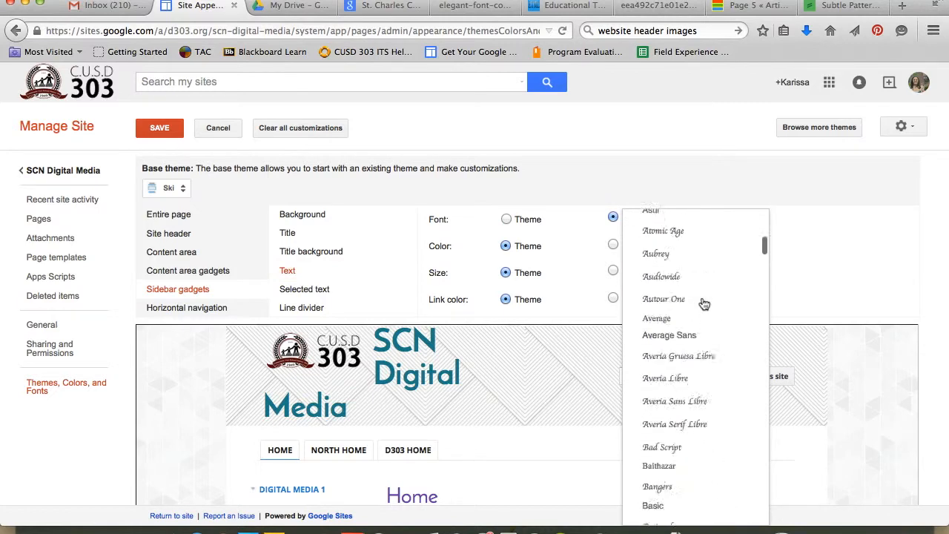
pyautogui.scroll(-20, 704, 304)
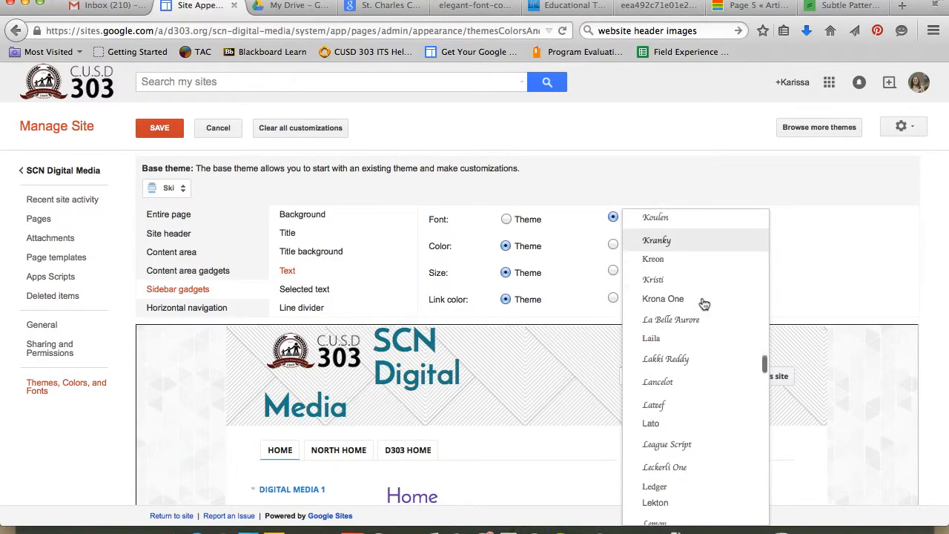
pyautogui.scroll(5, 704, 304)
pyautogui.scroll(-6, 705, 304)
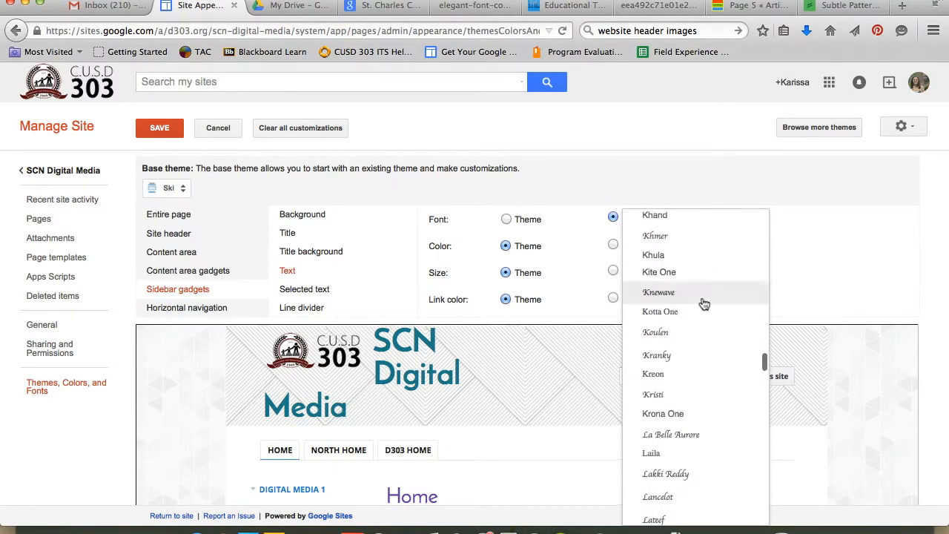
pyautogui.scroll(10, 705, 304)
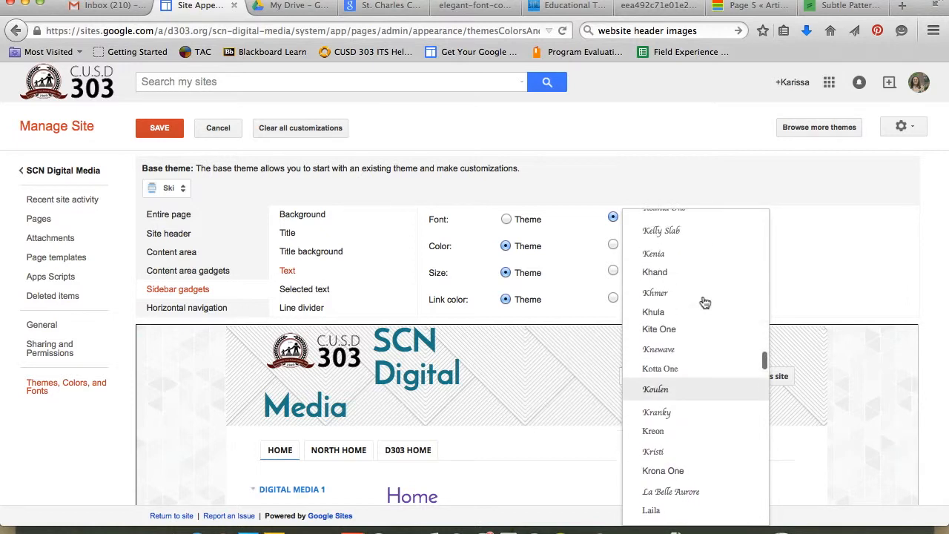
pyautogui.scroll(1, 704, 303)
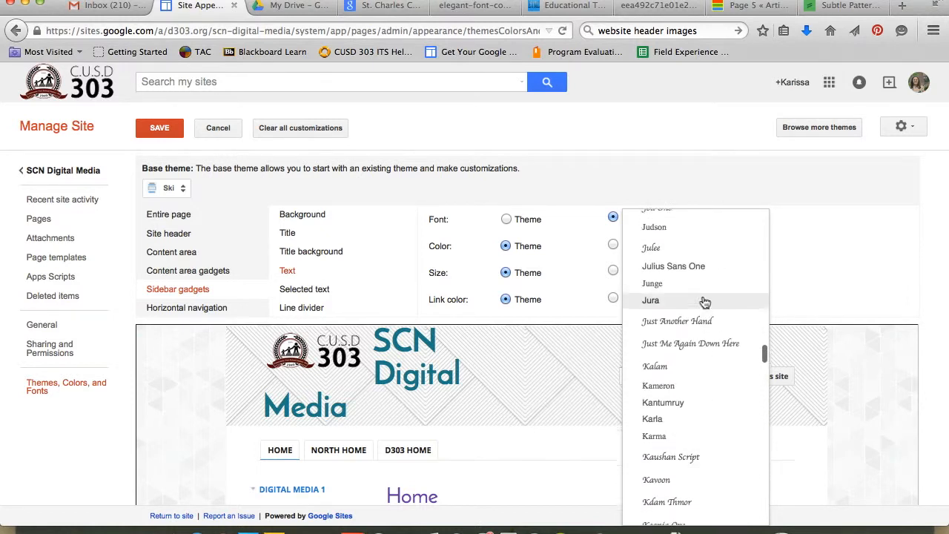
pyautogui.scroll(4, 704, 304)
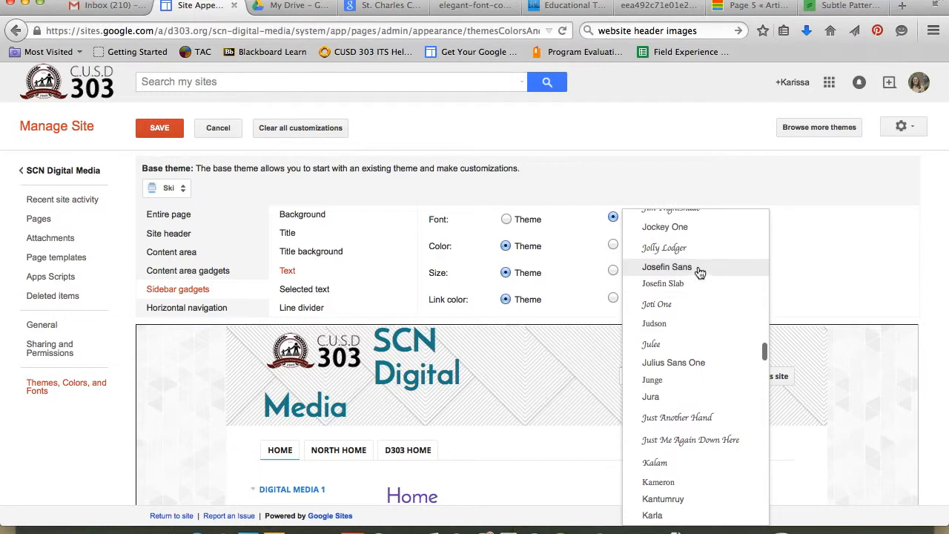
pyautogui.click(699, 211)
pyautogui.scroll(-4, 221, 395)
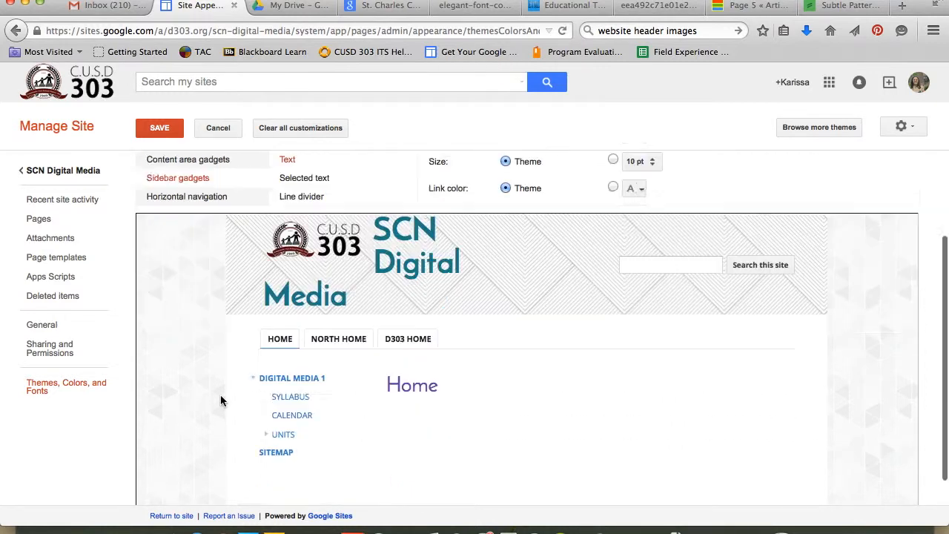
pyautogui.scroll(3, 220, 394)
pyautogui.scroll(1, 220, 396)
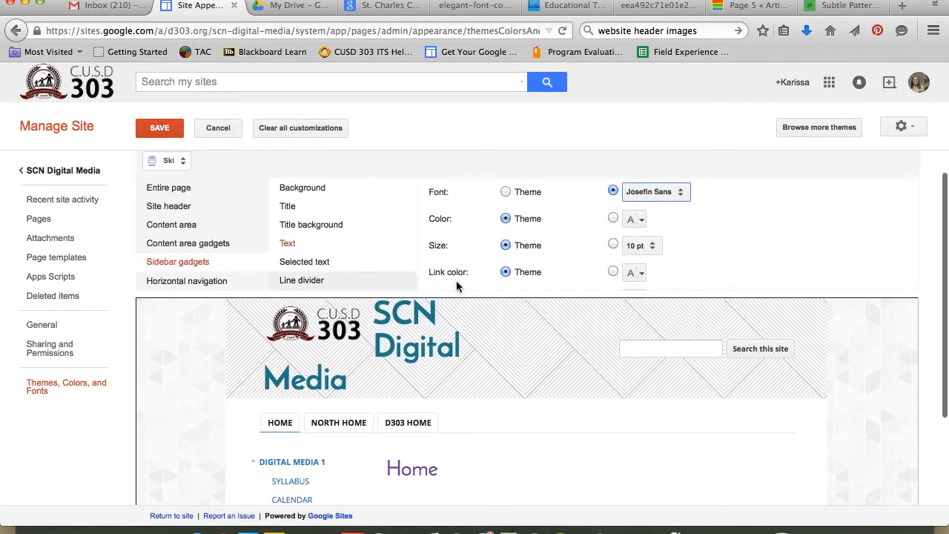
# Set the sidebar gadgets' background color to a light gray, one swatch darker than RGB (243, 243, 243).
pyautogui.click(312, 199)
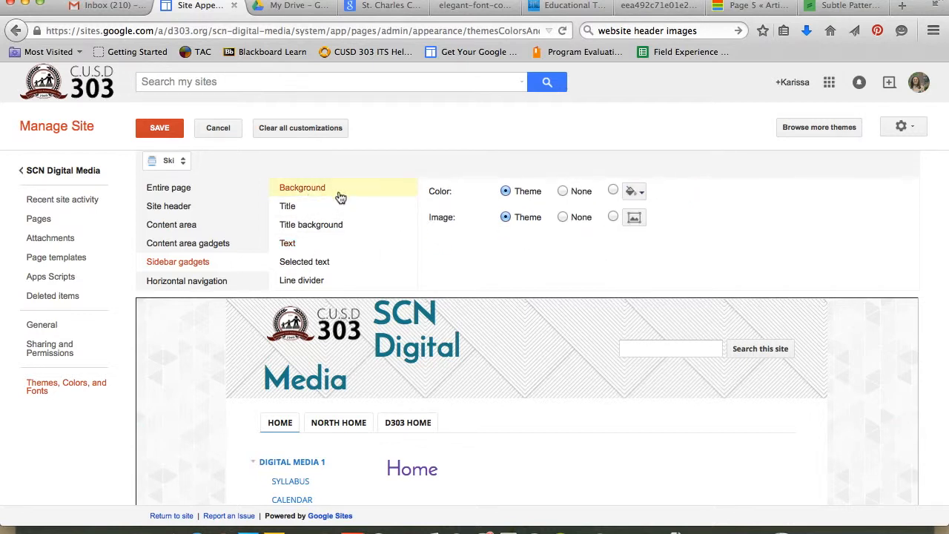
pyautogui.click(639, 195)
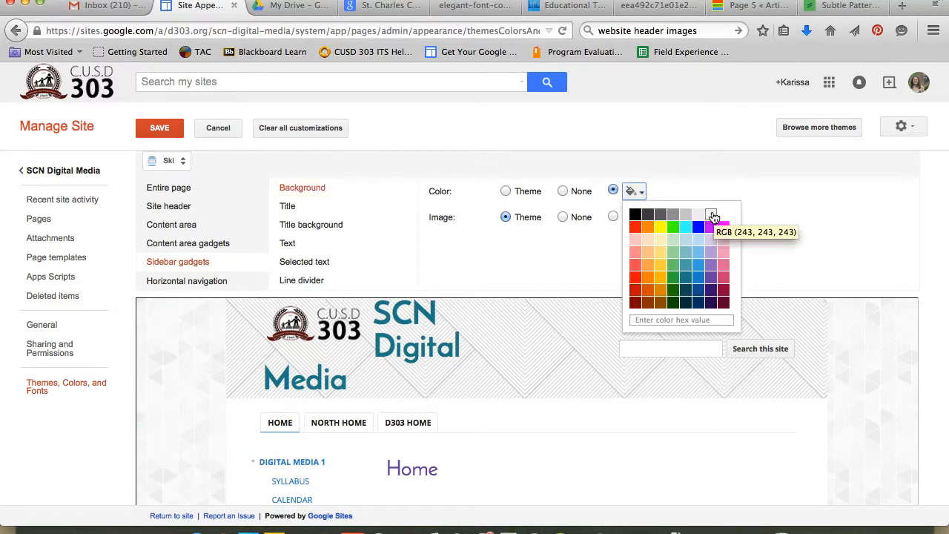
pyautogui.click(711, 215)
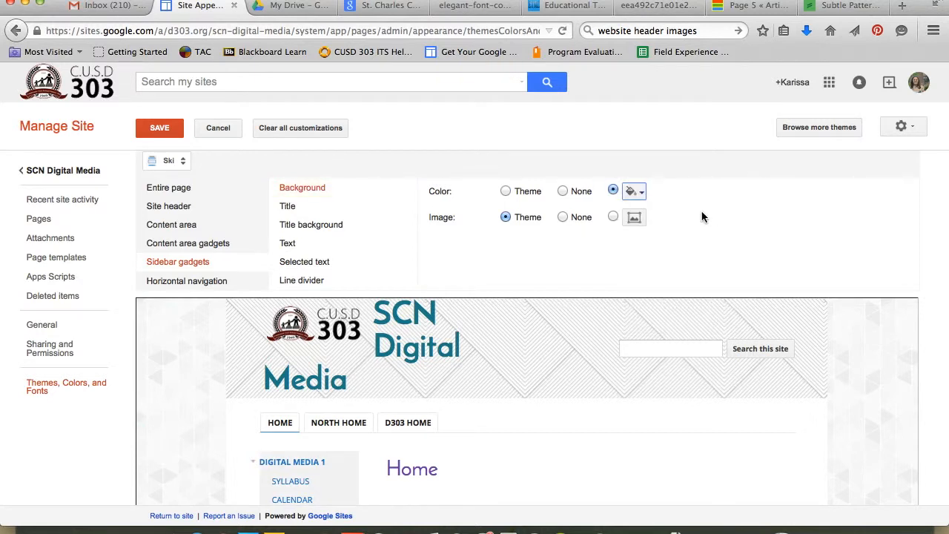
pyautogui.click(635, 192)
pyautogui.click(703, 218)
pyautogui.scroll(-3, 458, 411)
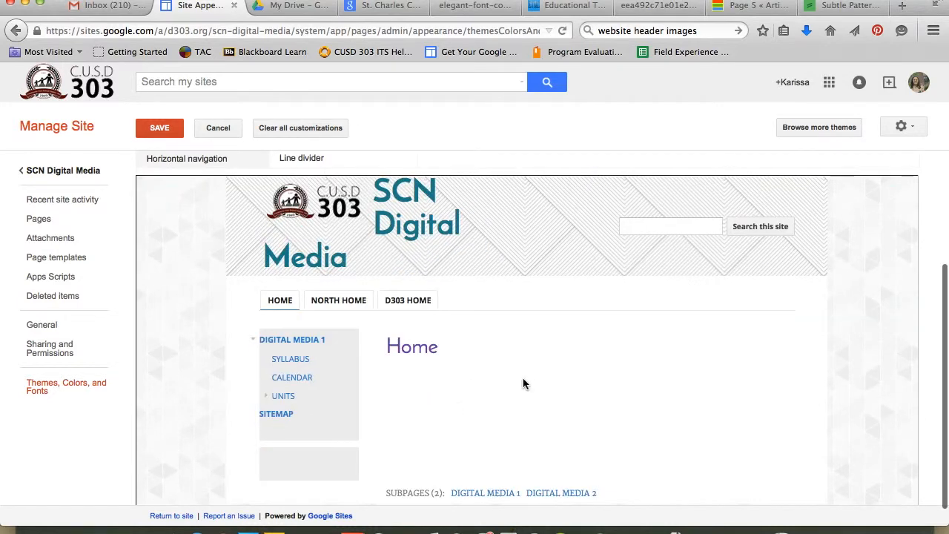
pyautogui.scroll(4, 458, 393)
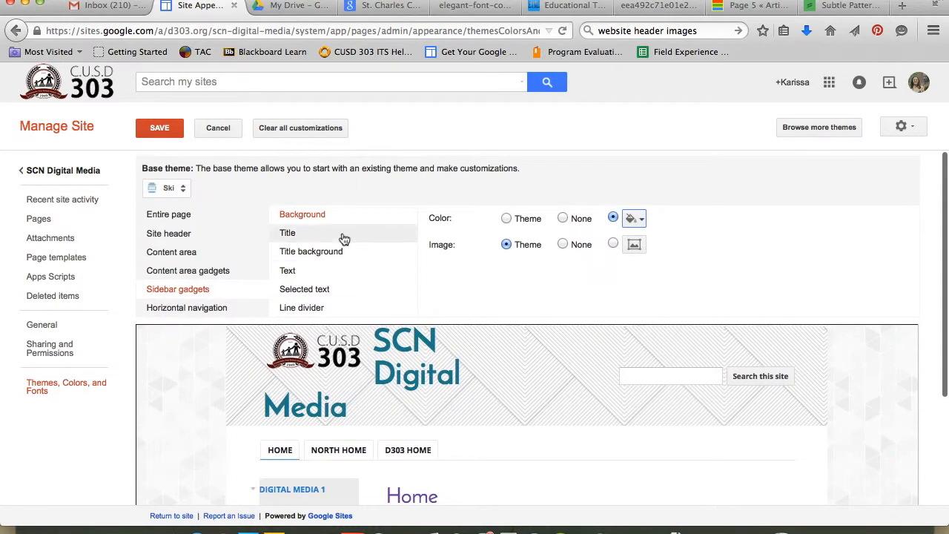
# Set the font of the sidebar gadgets' title to Josefin Sans and check the sidebar in the preview.
pyautogui.click(313, 272)
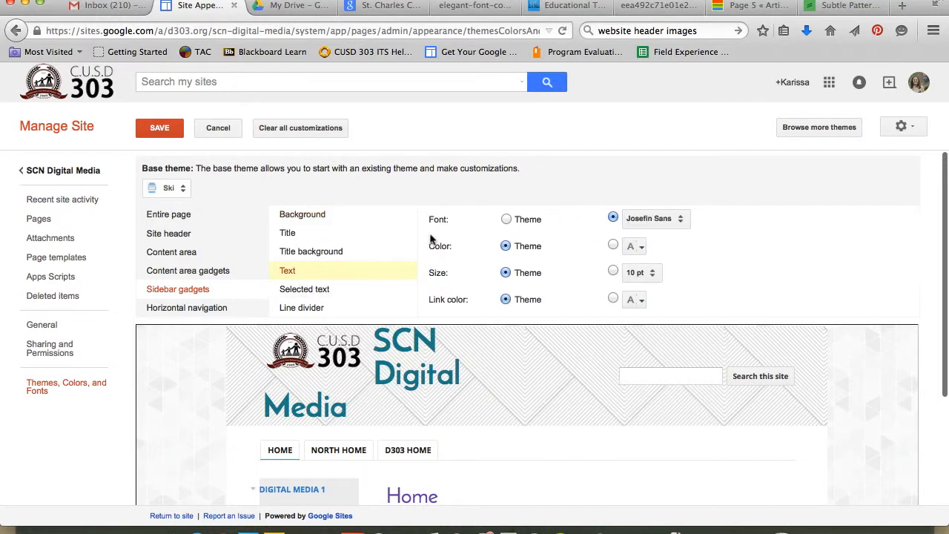
pyautogui.click(360, 239)
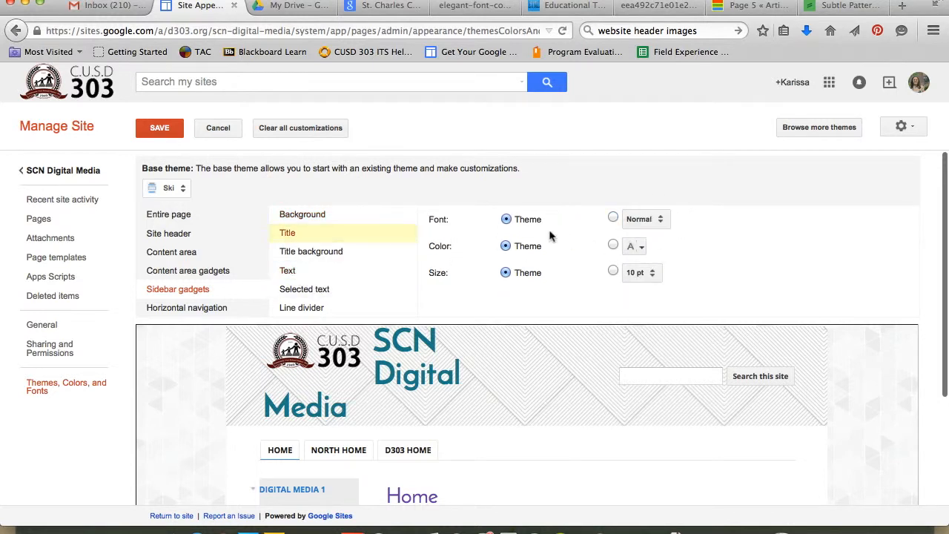
pyautogui.click(654, 219)
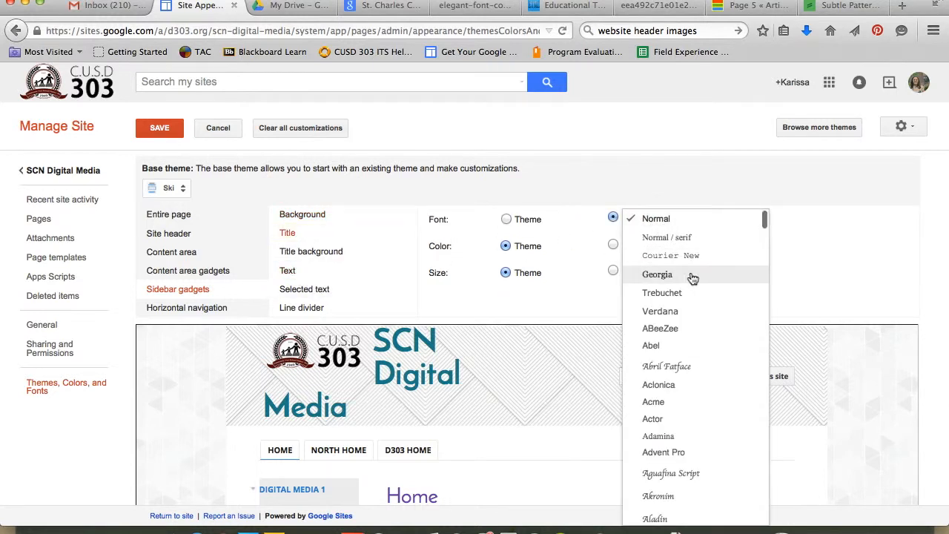
pyautogui.scroll(-15, 687, 279)
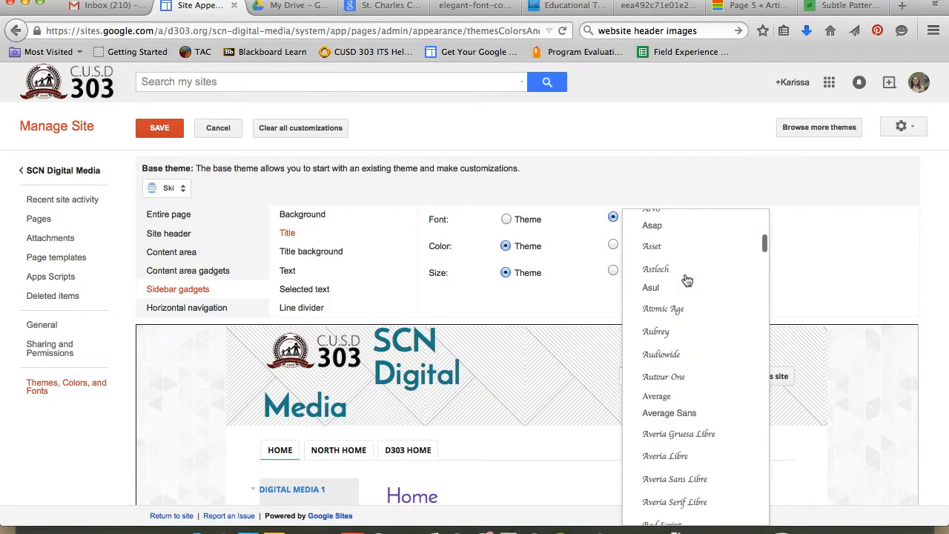
pyautogui.scroll(-15, 688, 280)
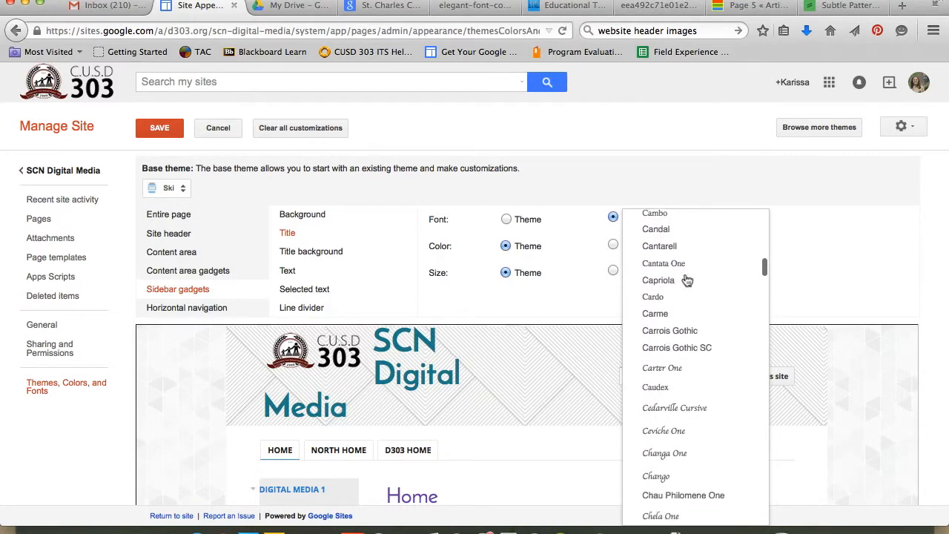
pyautogui.scroll(-15, 688, 280)
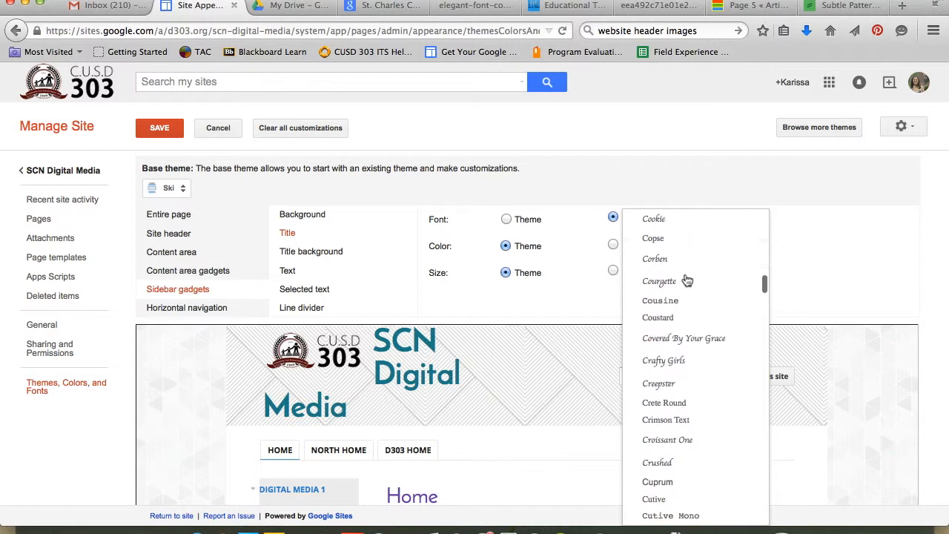
pyautogui.scroll(-5, 687, 279)
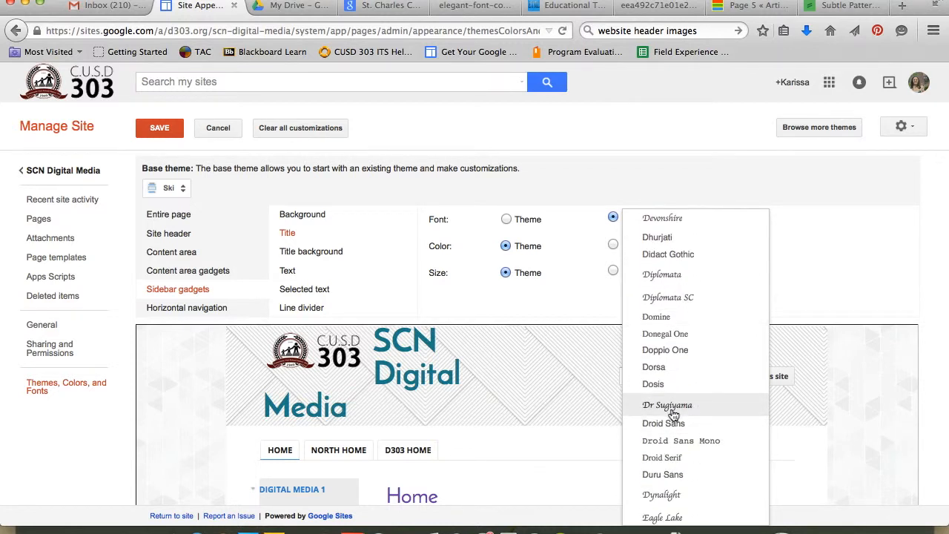
pyautogui.scroll(-10, 675, 397)
pyautogui.scroll(-10, 677, 393)
pyautogui.scroll(-10, 677, 360)
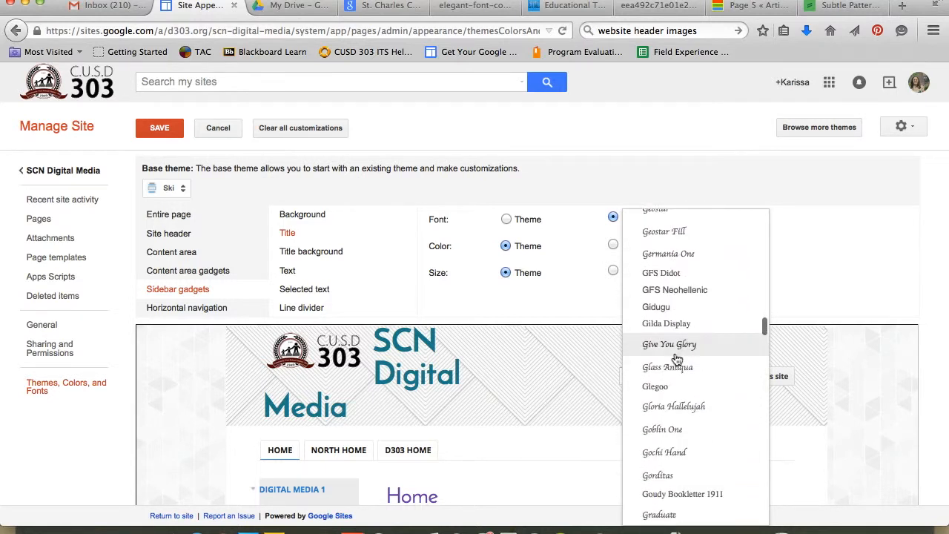
pyautogui.scroll(-10, 677, 360)
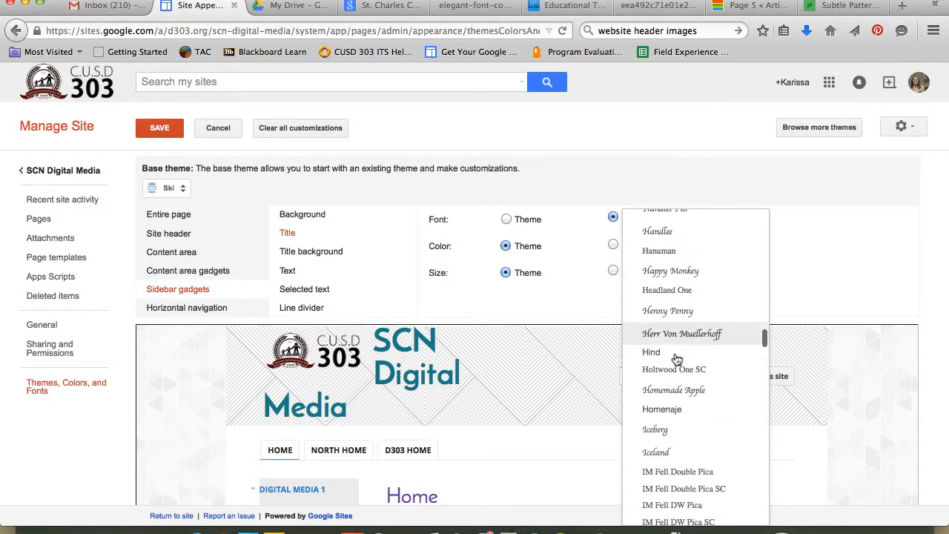
pyautogui.scroll(-3, 677, 359)
pyautogui.scroll(-8, 677, 360)
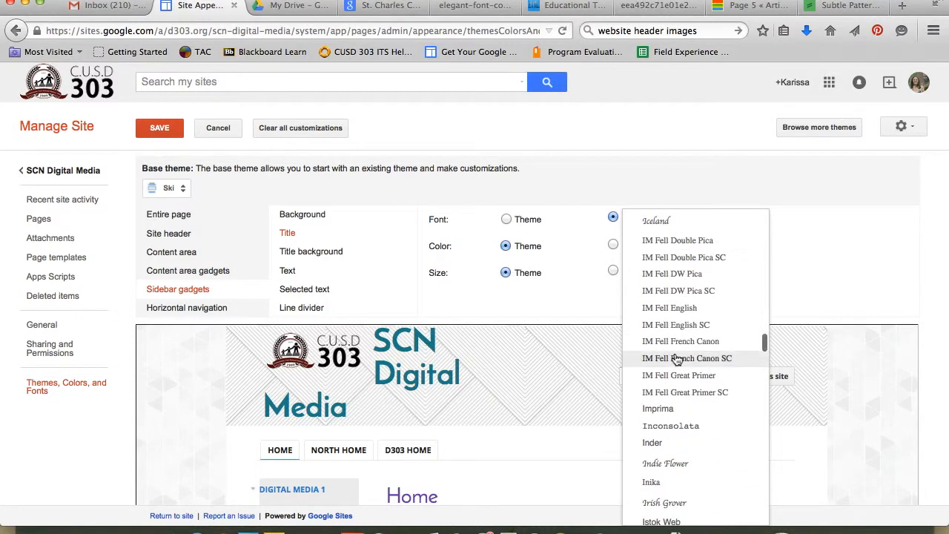
pyautogui.scroll(-1, 678, 360)
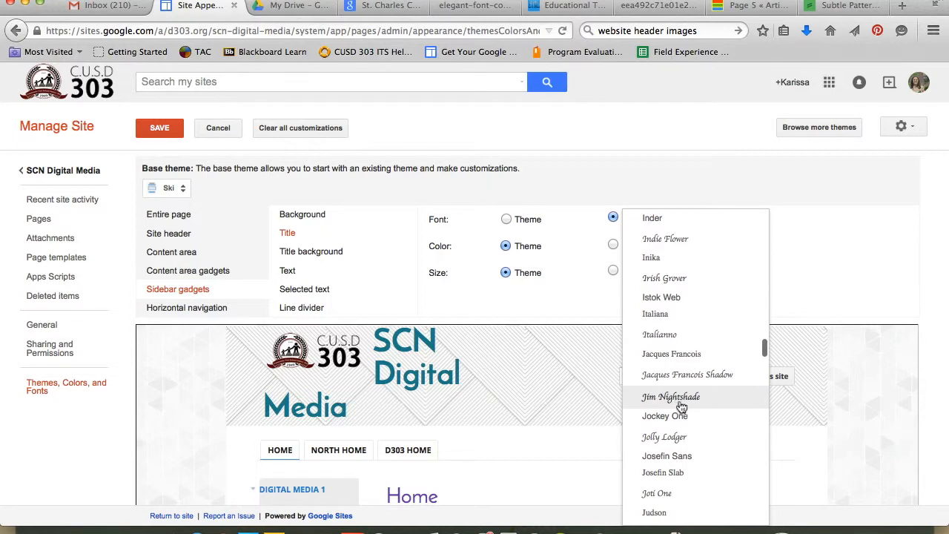
pyautogui.click(678, 461)
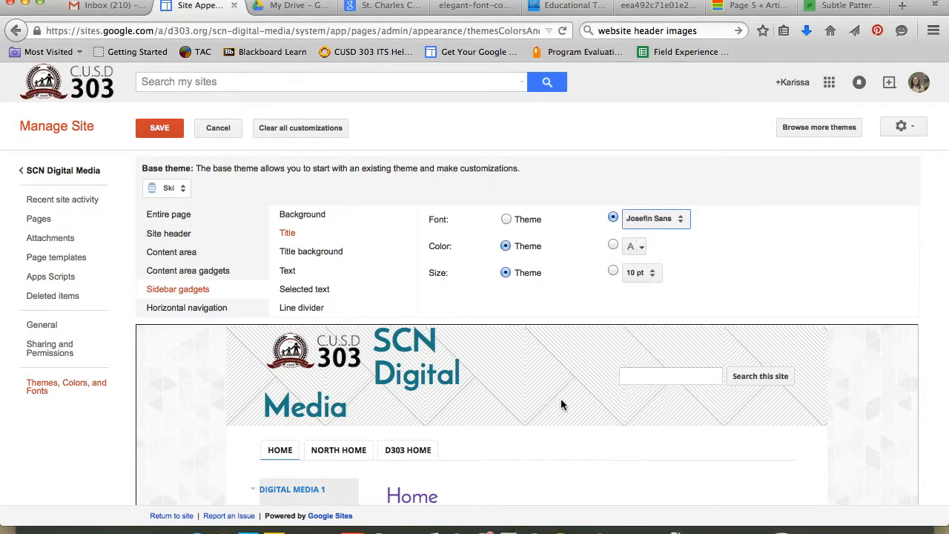
pyautogui.scroll(-3, 529, 413)
pyautogui.scroll(3, 530, 414)
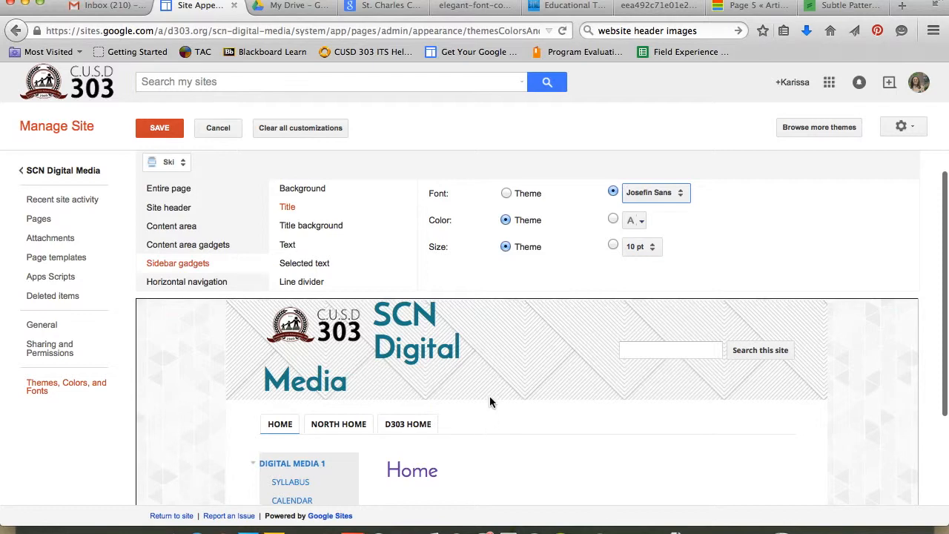
pyautogui.scroll(-3, 489, 367)
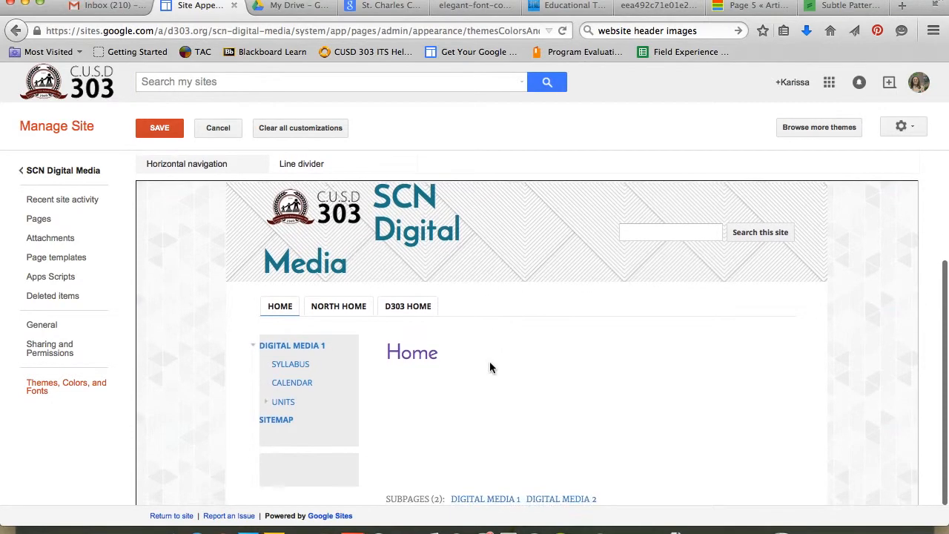
pyautogui.scroll(4, 489, 367)
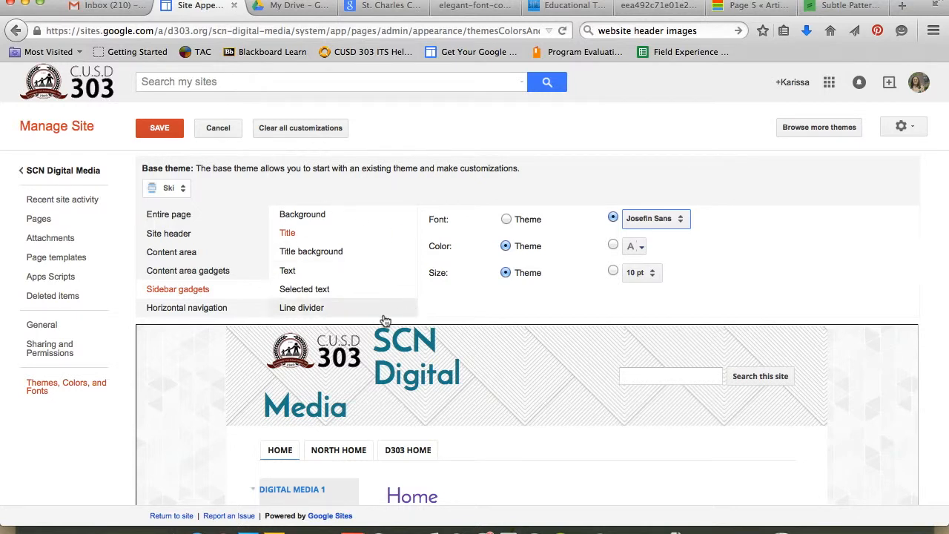
# Set the alignment of the horizontal navigation's layout to right.
pyautogui.click(211, 310)
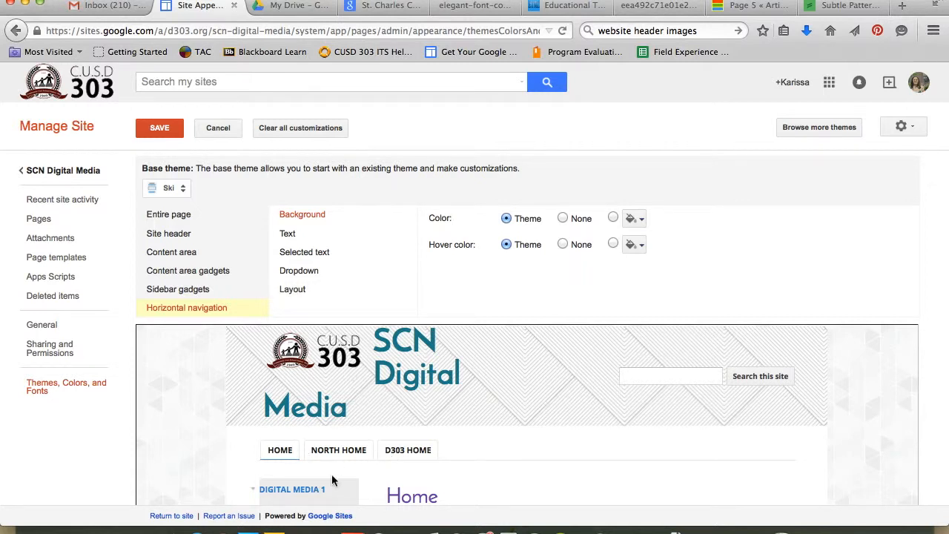
pyautogui.click(312, 290)
pyautogui.click(597, 219)
pyautogui.click(601, 257)
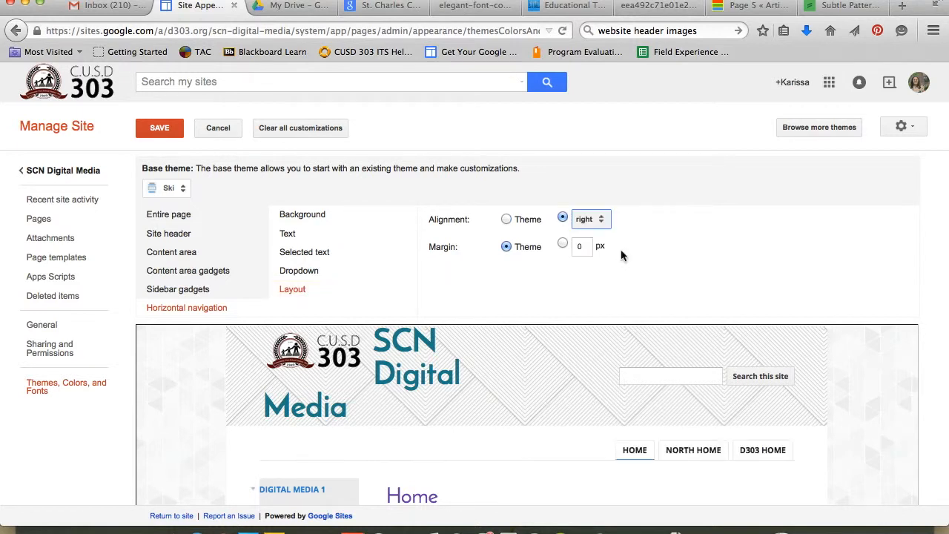
# Set the horizontal navigation's background color to a custom light gray from the grayscale swatches.
pyautogui.click(318, 215)
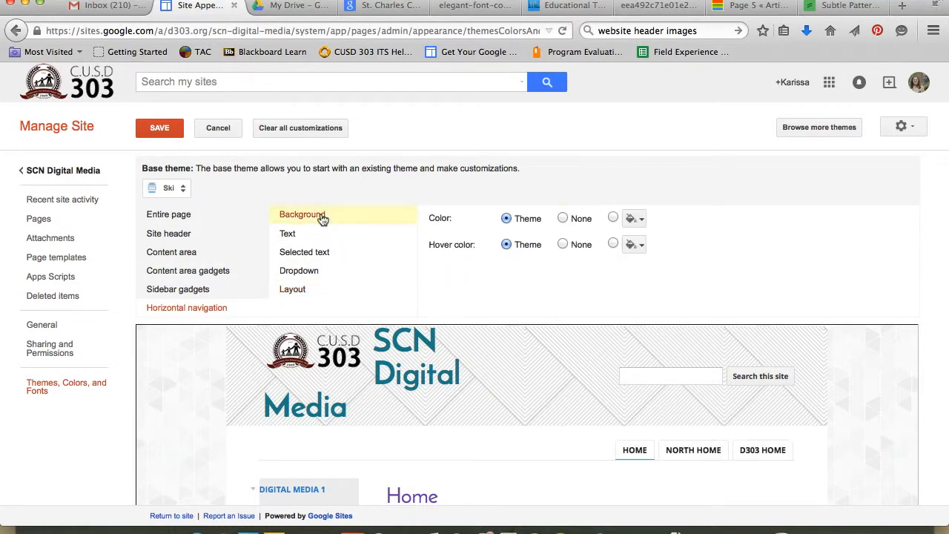
pyautogui.click(638, 218)
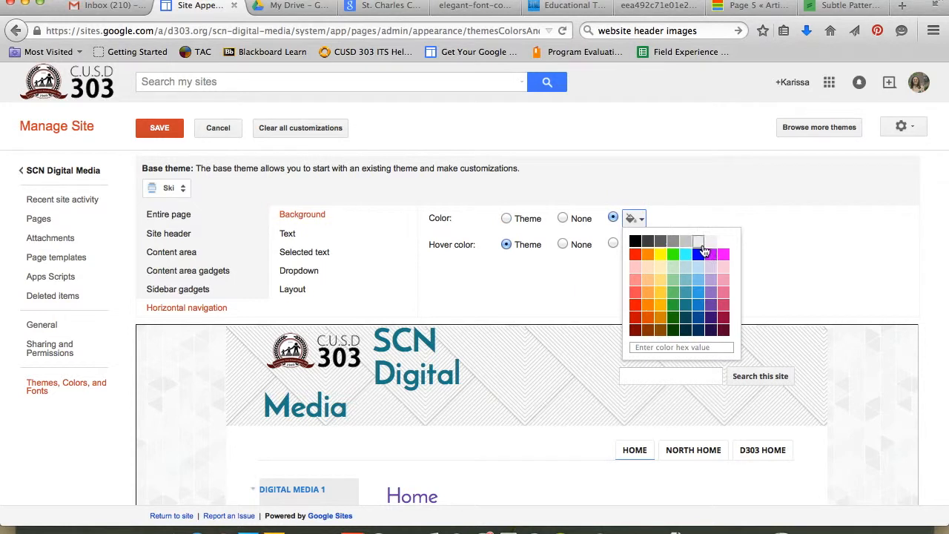
pyautogui.click(703, 247)
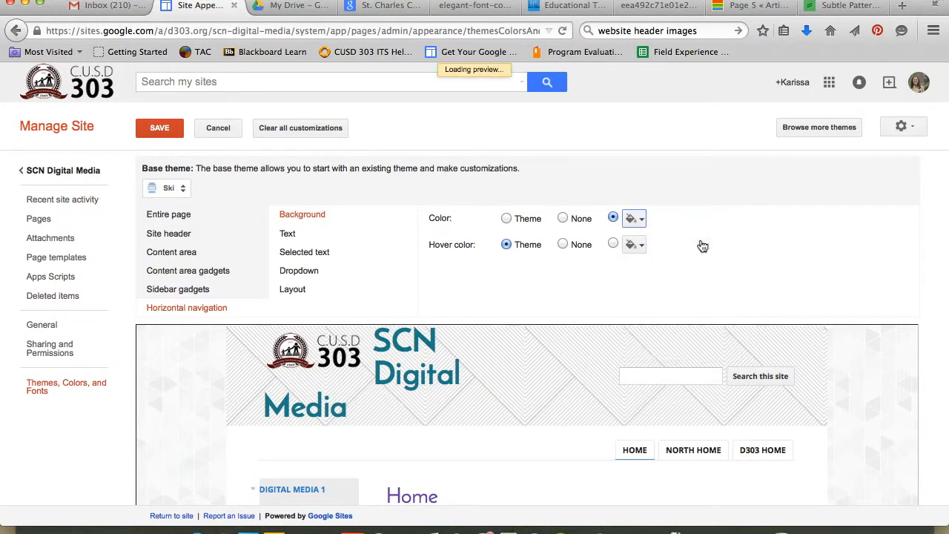
# Set the font of the horizontal navigation's text to Josefin Sans and check it in the site preview.
pyautogui.click(324, 236)
pyautogui.click(661, 220)
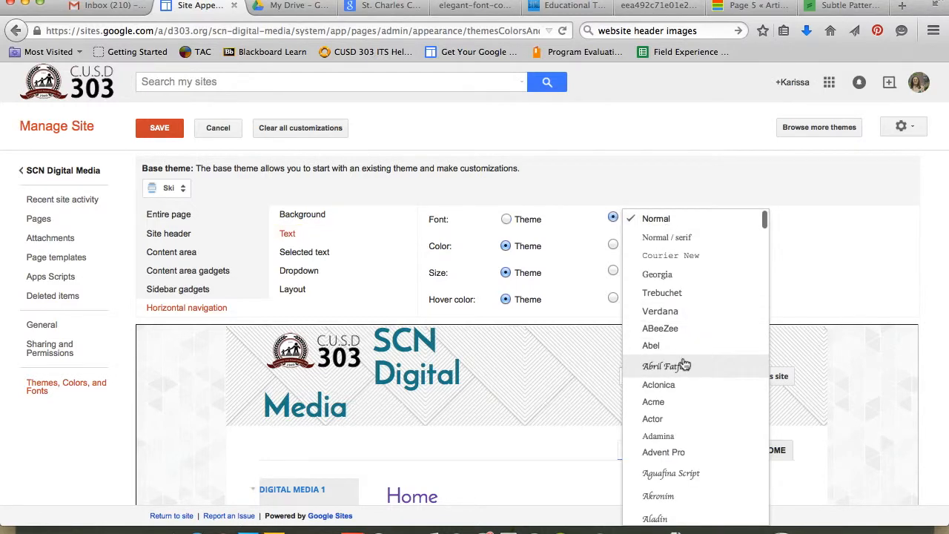
pyautogui.scroll(-3, 685, 361)
pyautogui.scroll(-20, 685, 361)
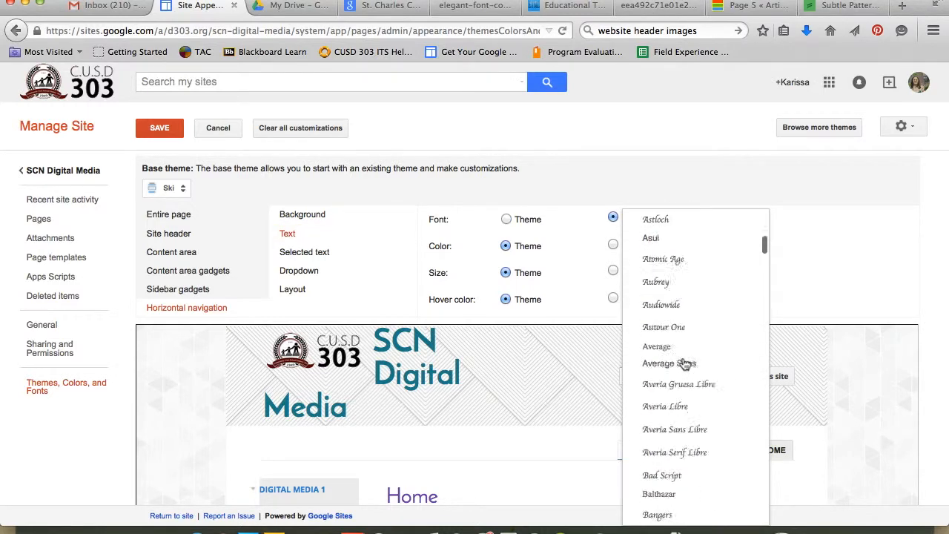
pyautogui.scroll(-20, 685, 363)
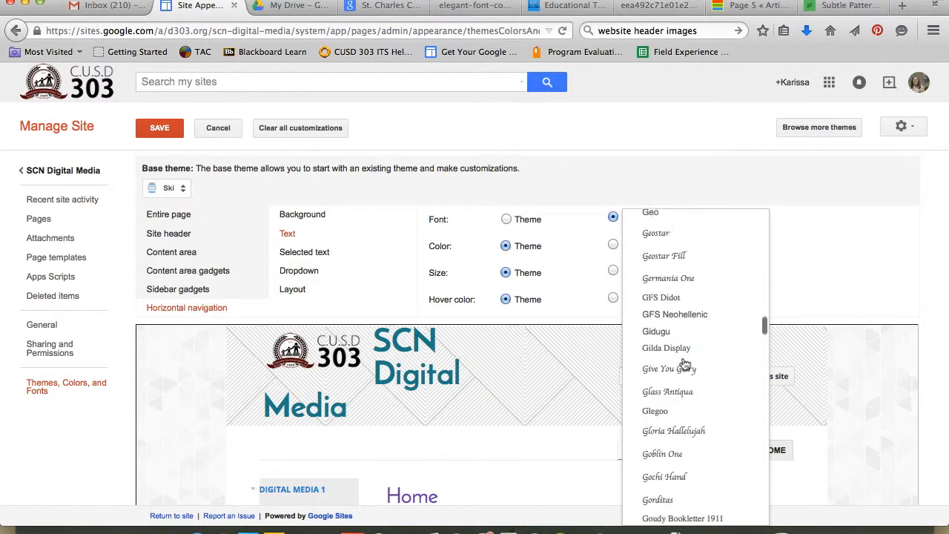
pyautogui.scroll(-5, 684, 364)
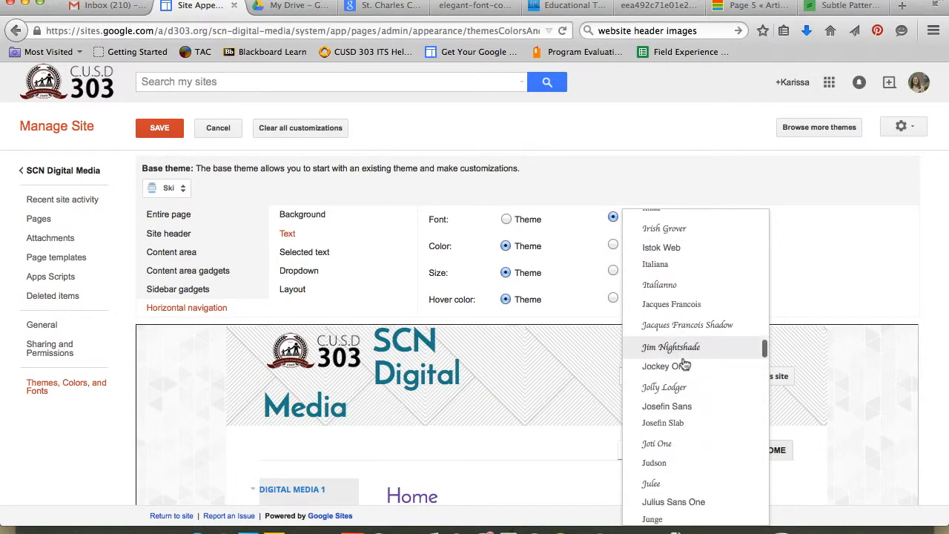
pyautogui.click(677, 327)
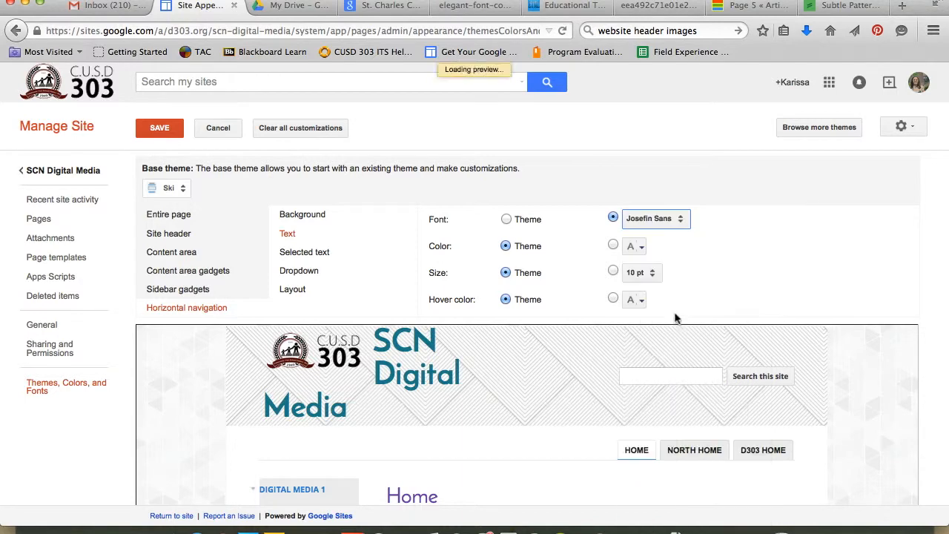
pyautogui.scroll(-3, 519, 367)
pyautogui.scroll(2, 504, 368)
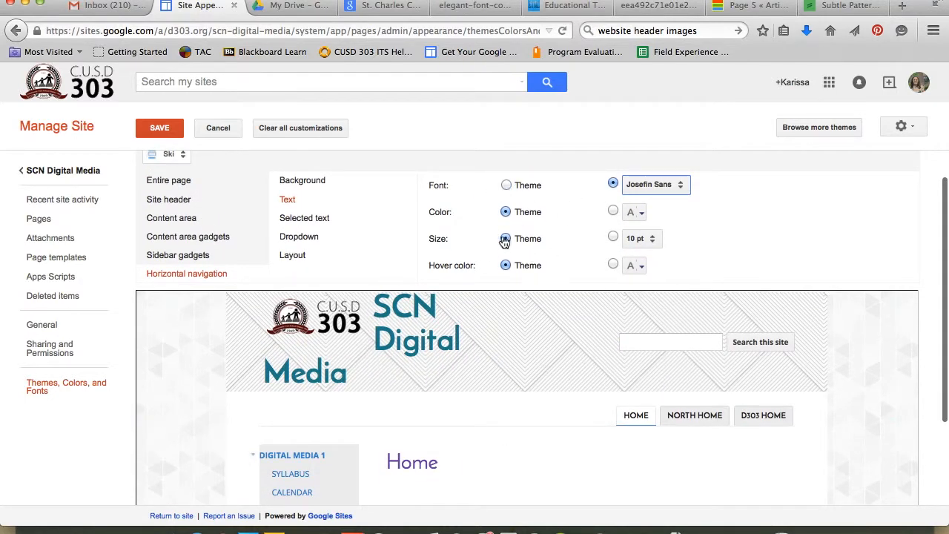
# Set the horizontal navigation's text size to 12 pt and its hover color to the dark teal matching the site title.
pyautogui.click(652, 239)
pyautogui.click(650, 258)
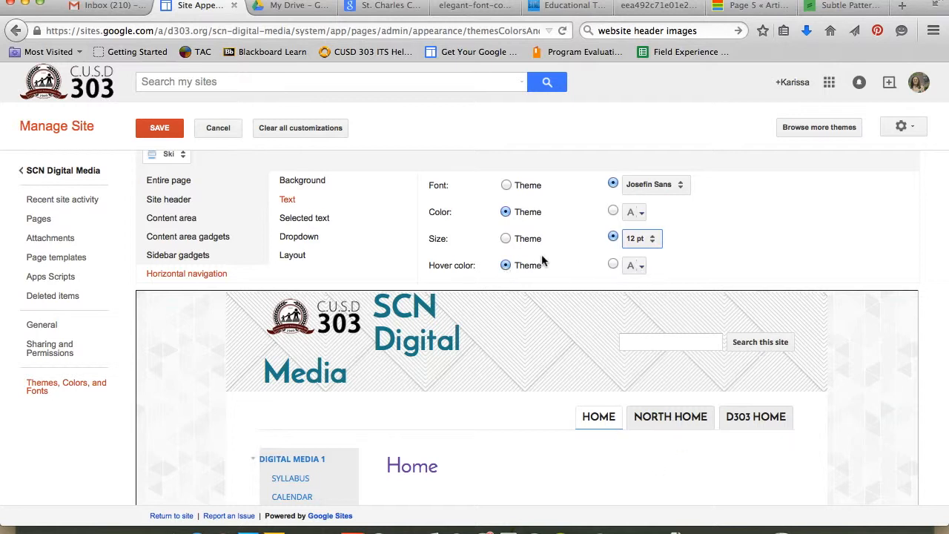
pyautogui.scroll(-1, 528, 238)
pyautogui.scroll(1, 528, 238)
pyautogui.click(640, 268)
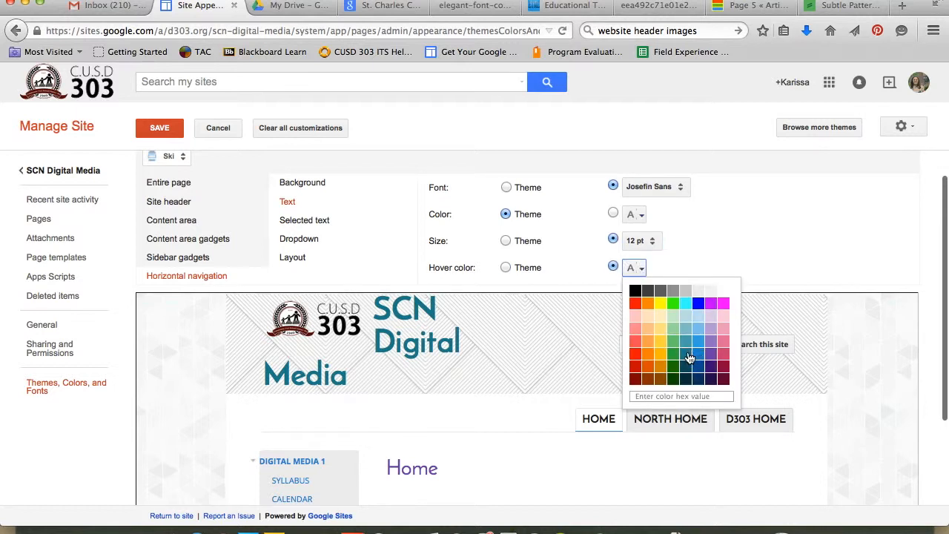
pyautogui.click(689, 357)
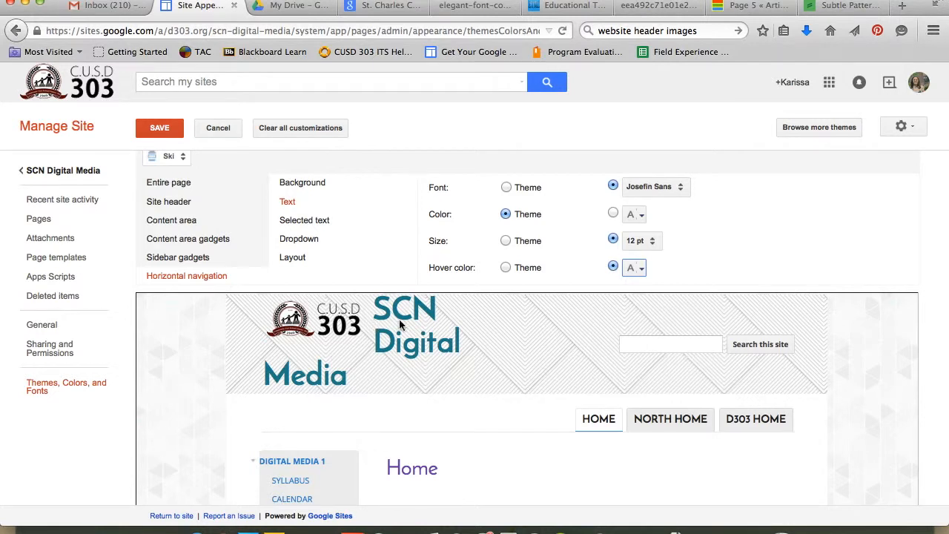